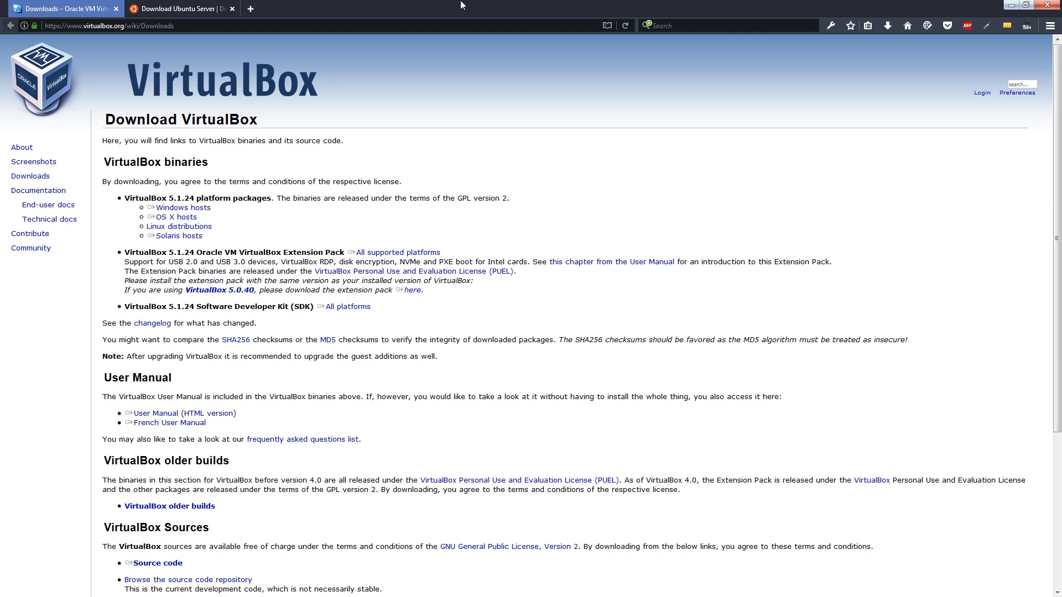
# - Switch to the Ubuntu Server download page and examine the Ubuntu Server 16.04.2 LTS release description
pyautogui.click(186, 7)
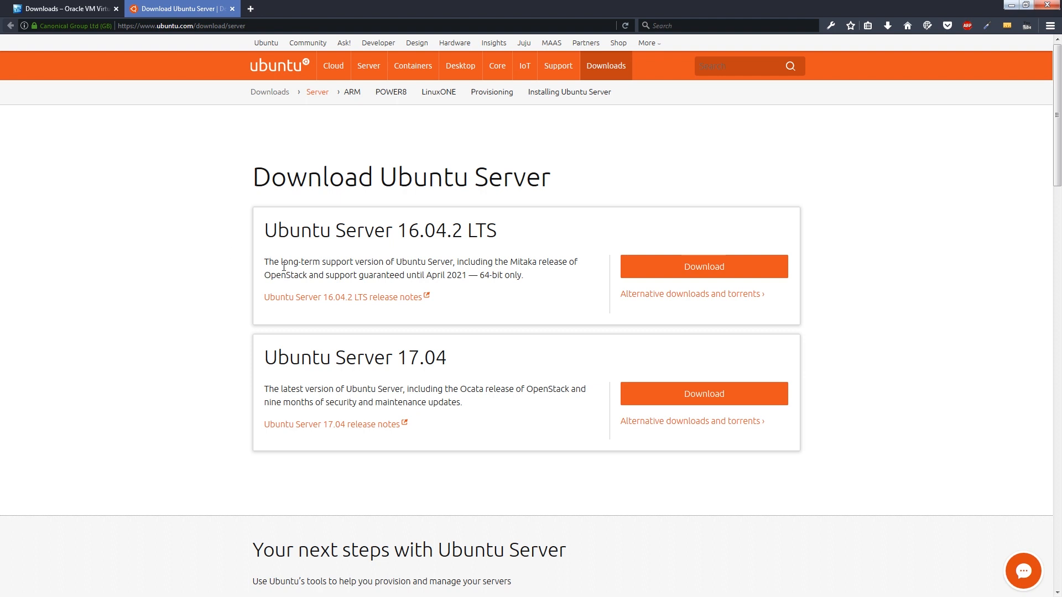
pyautogui.moveTo(280, 262); pyautogui.dragTo(325, 261)
pyautogui.click(349, 264)
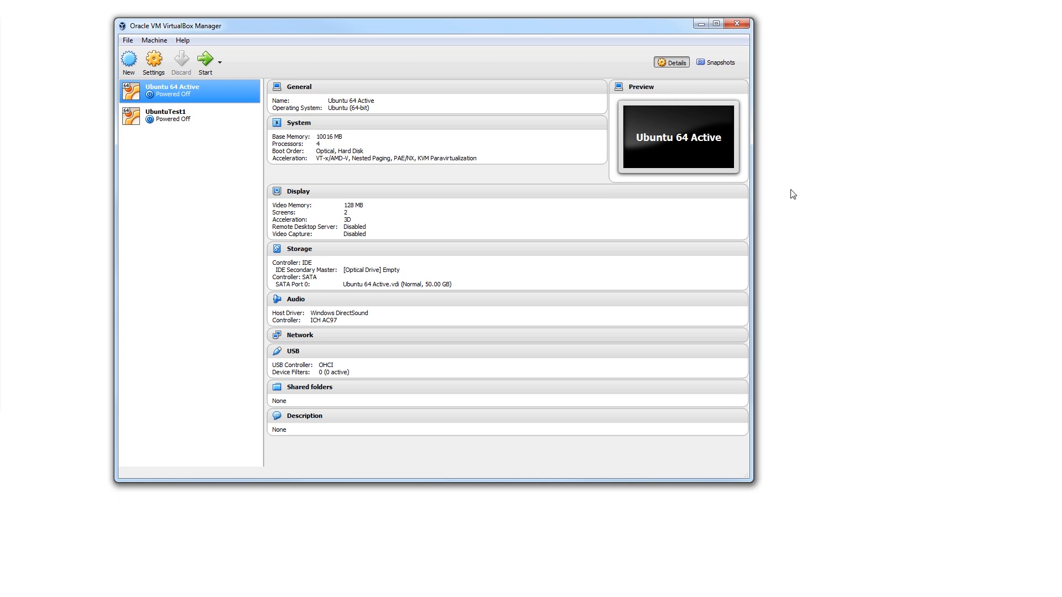
pyautogui.moveTo(297, 29); pyautogui.dragTo(333, 29)
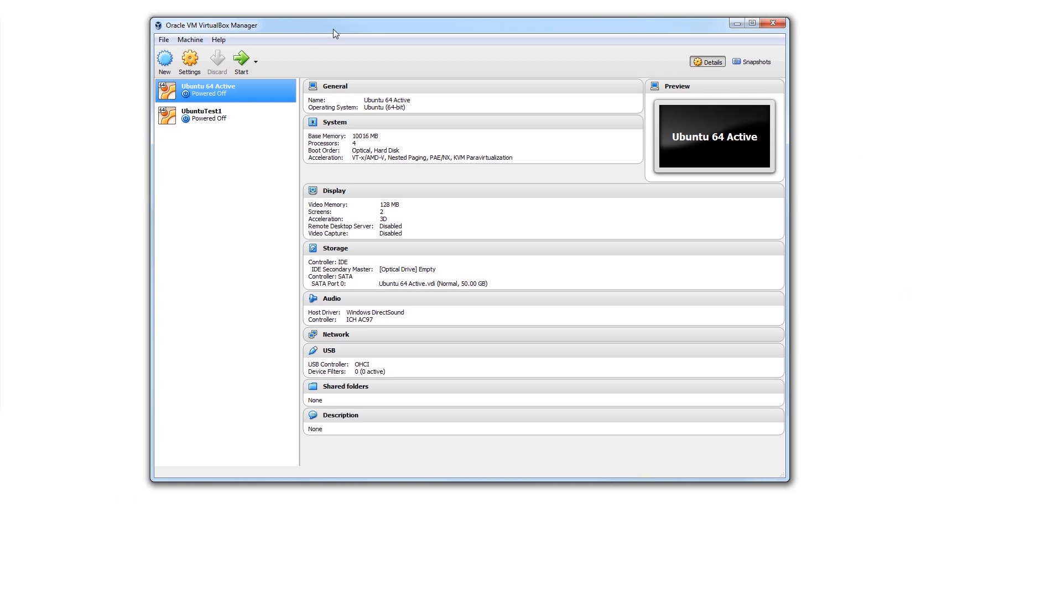
pyautogui.click(228, 119)
pyautogui.click(229, 93)
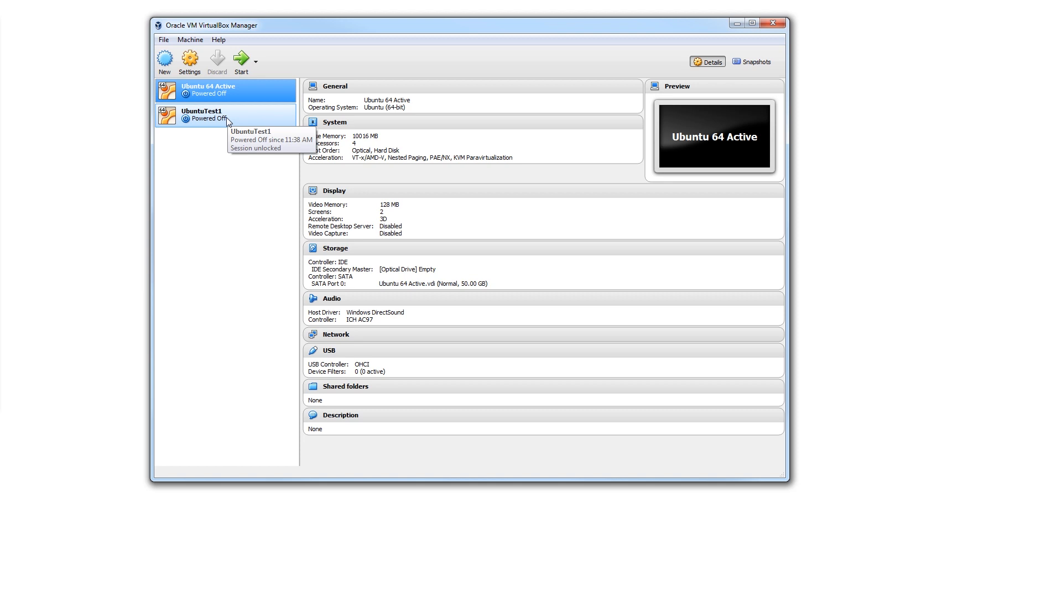
# - Create a new virtual machine named UbuntuServer with 2000 MB of memory and the option to create a virtual hard disk now
pyautogui.click(164, 64)
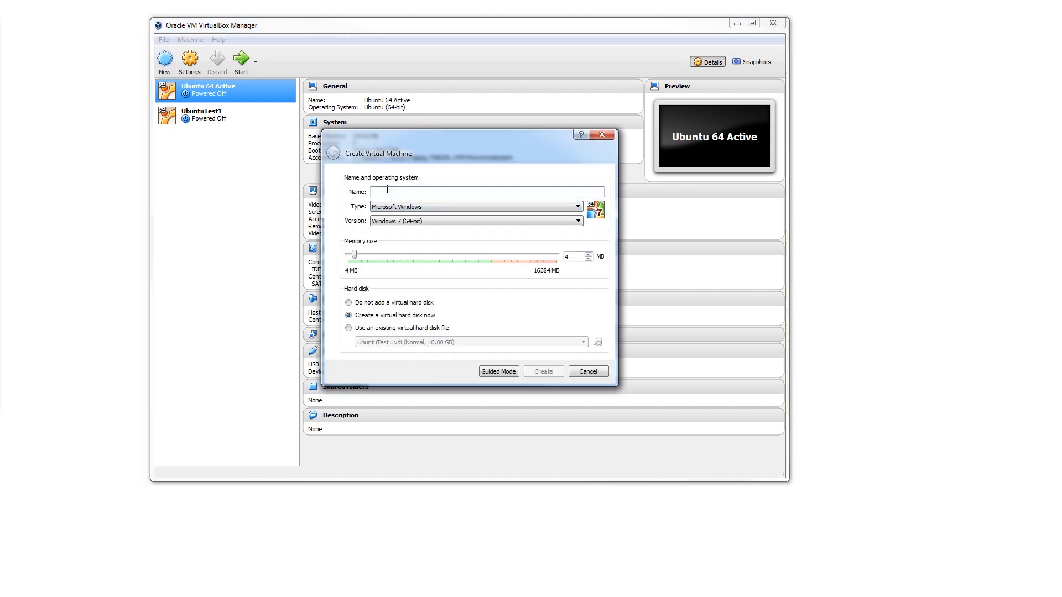
pyautogui.write('UbuntuServer')
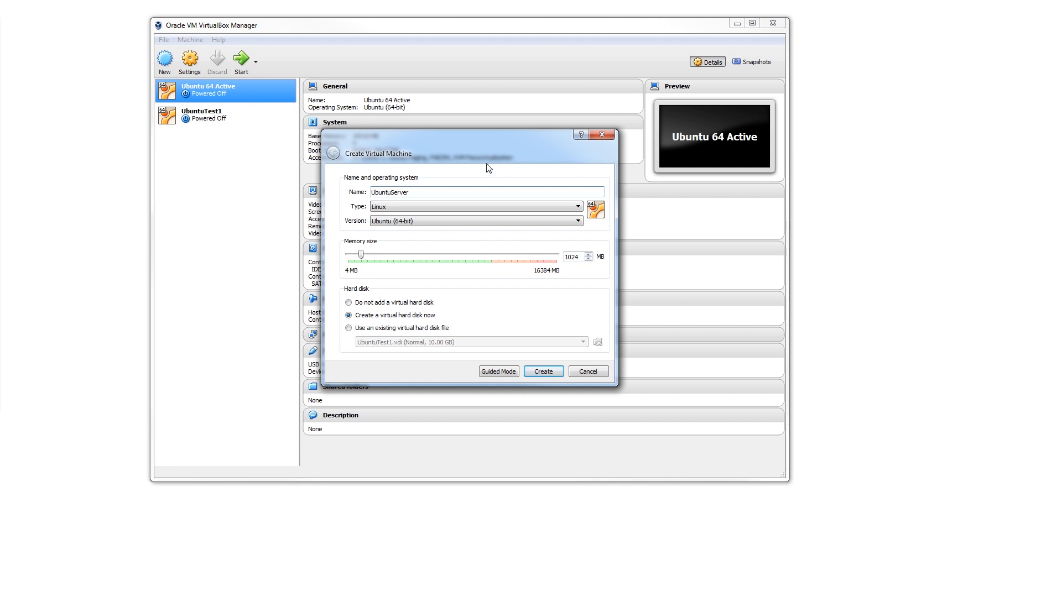
pyautogui.moveTo(491, 139); pyautogui.dragTo(488, 145)
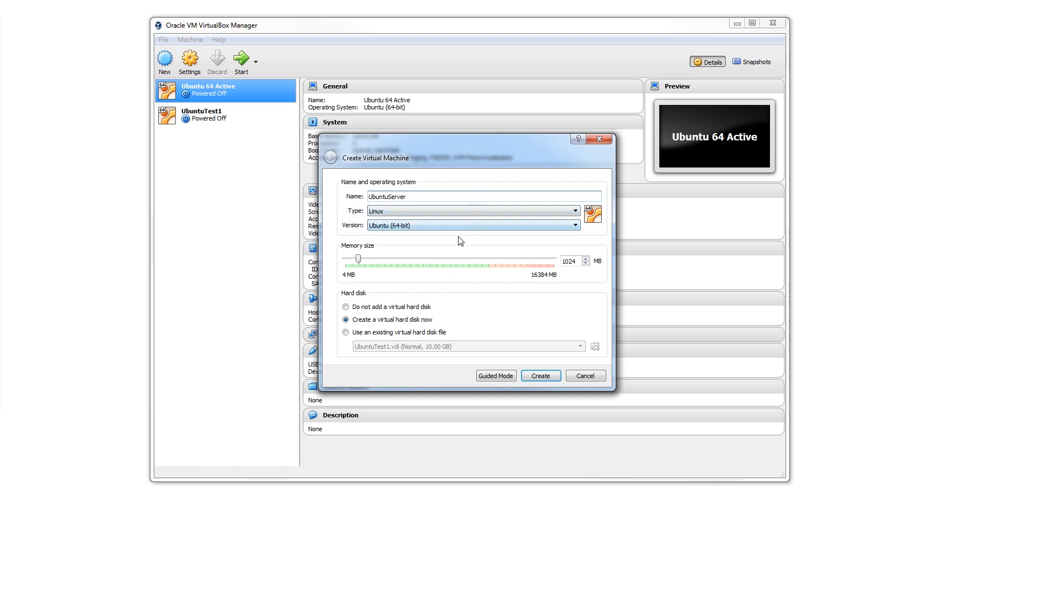
pyautogui.moveTo(358, 259); pyautogui.dragTo(368, 260)
pyautogui.doubleClick(570, 261)
pyautogui.write('2000')
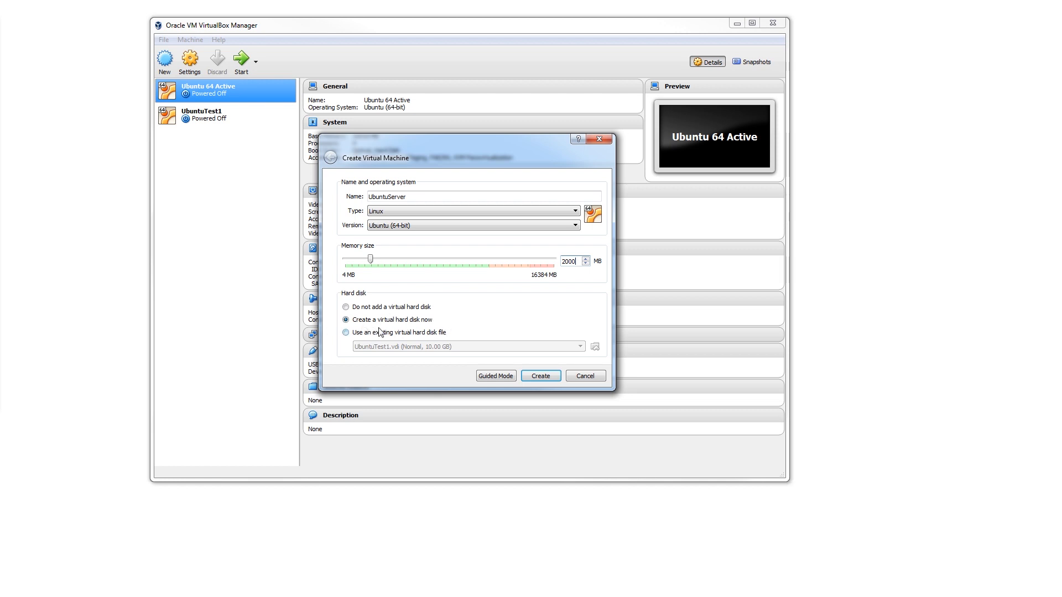
pyautogui.click(540, 376)
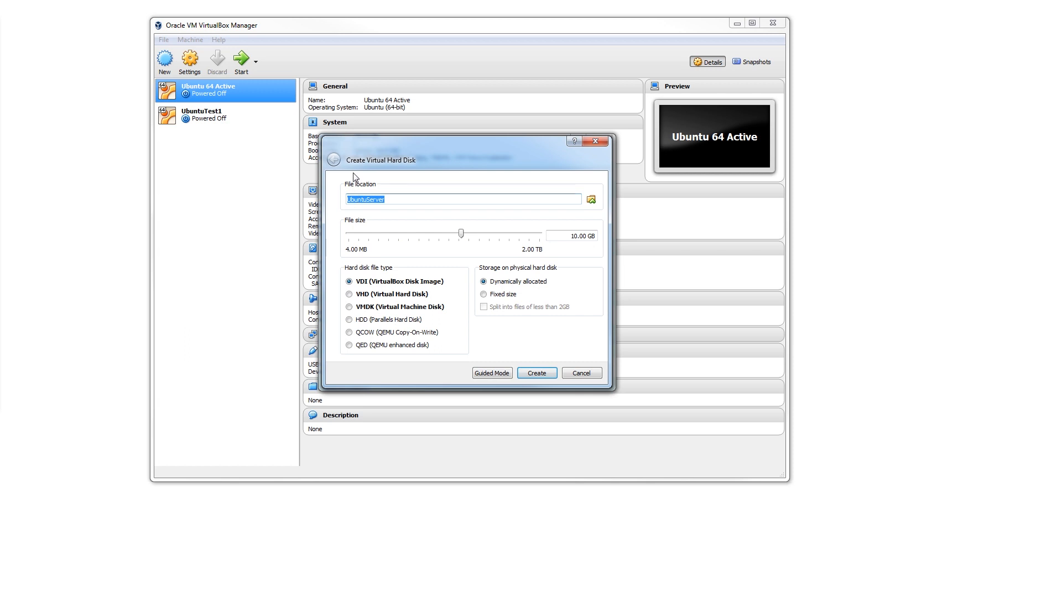
# - Create the machine's virtual hard disk as a fixed-size VDI of 5 GB
pyautogui.click(399, 200)
pyautogui.moveTo(461, 233); pyautogui.dragTo(448, 234)
pyautogui.moveTo(574, 236); pyautogui.dragTo(585, 235)
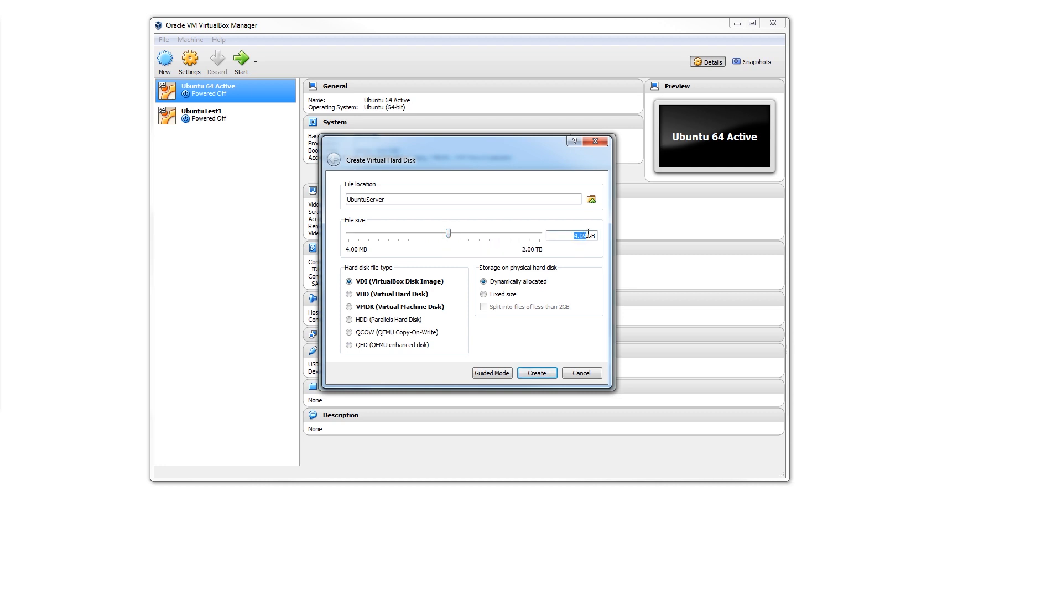
pyautogui.write('5')
pyautogui.click(507, 297)
pyautogui.click(540, 376)
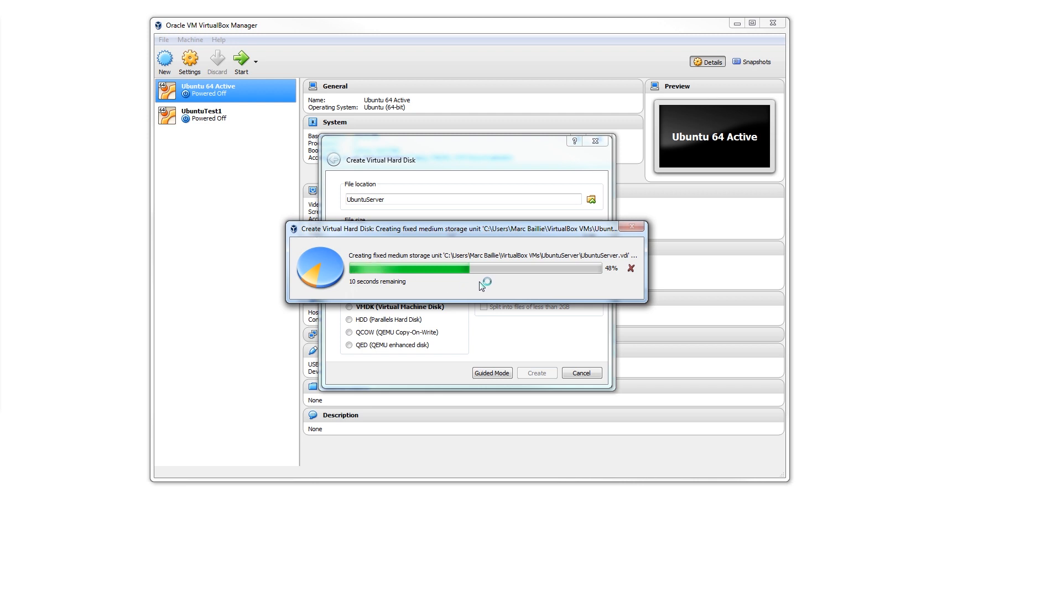
pyautogui.moveTo(509, 233); pyautogui.dragTo(517, 277)
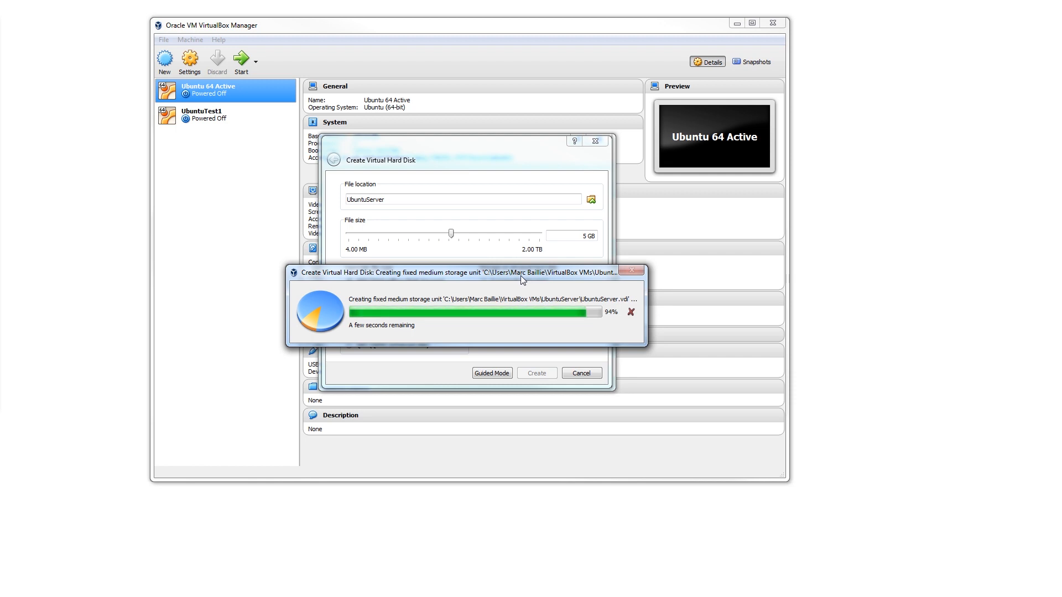
pyautogui.moveTo(520, 275); pyautogui.dragTo(513, 200)
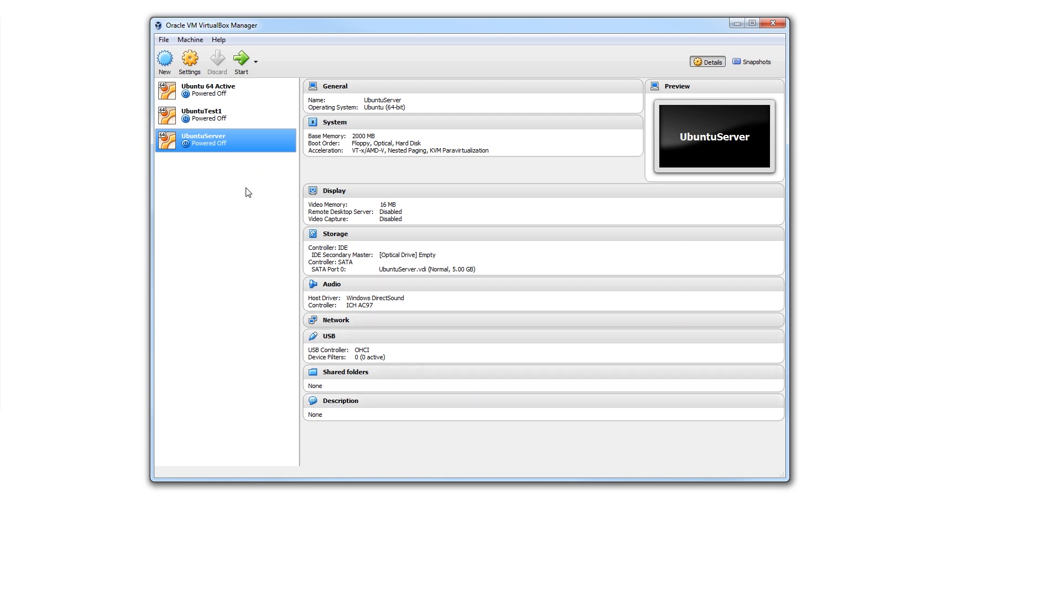
# - Open the settings of the UbuntuServer machine and review its General options, including advanced, description and encryption
pyautogui.rightClick(220, 140)
pyautogui.click(260, 148)
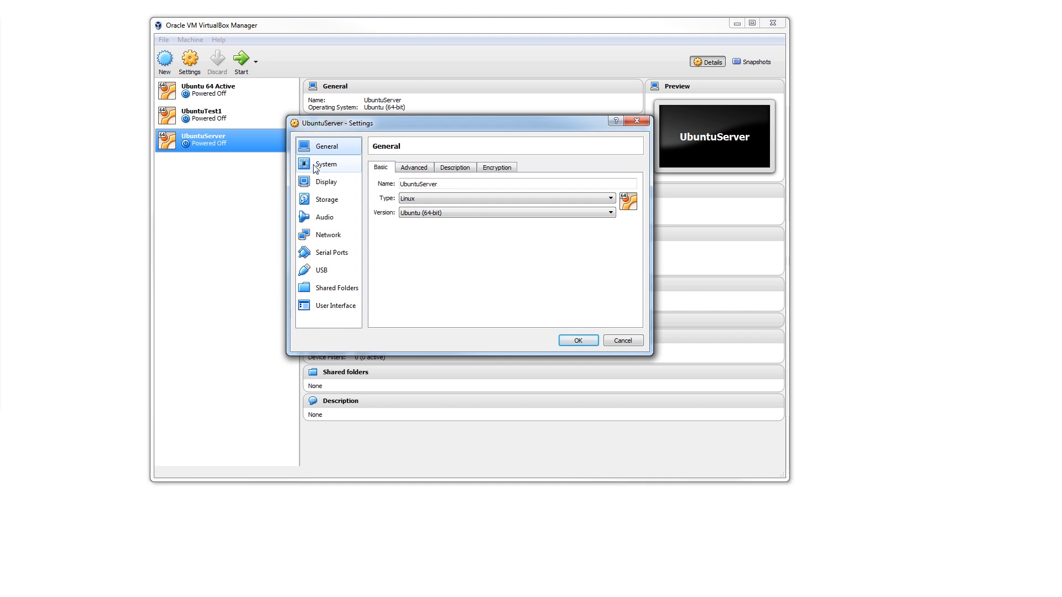
pyautogui.click(316, 167)
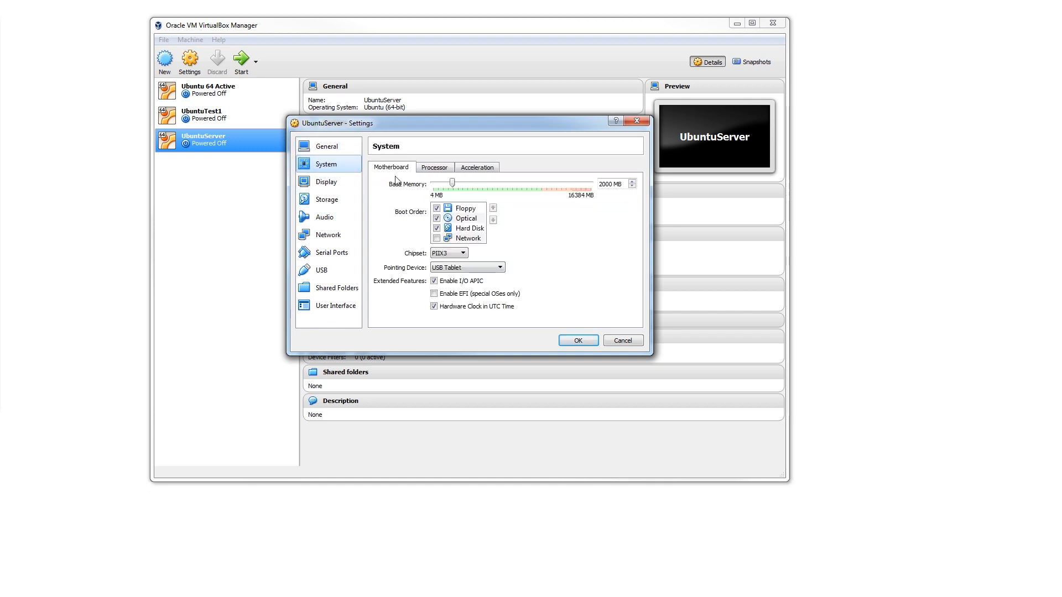
pyautogui.click(324, 147)
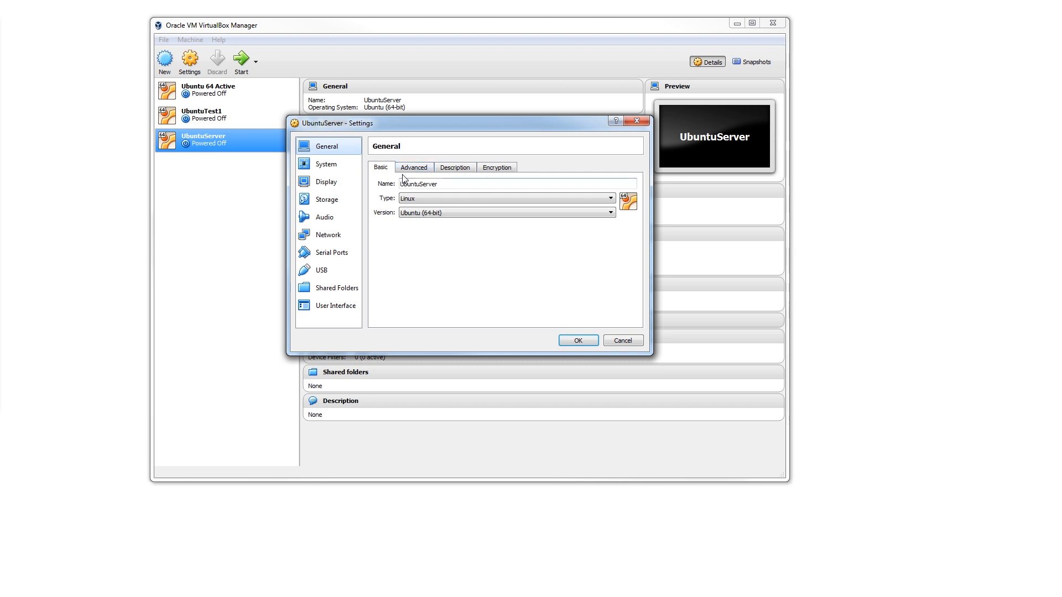
pyautogui.click(410, 168)
pyautogui.click(458, 172)
pyautogui.click(503, 172)
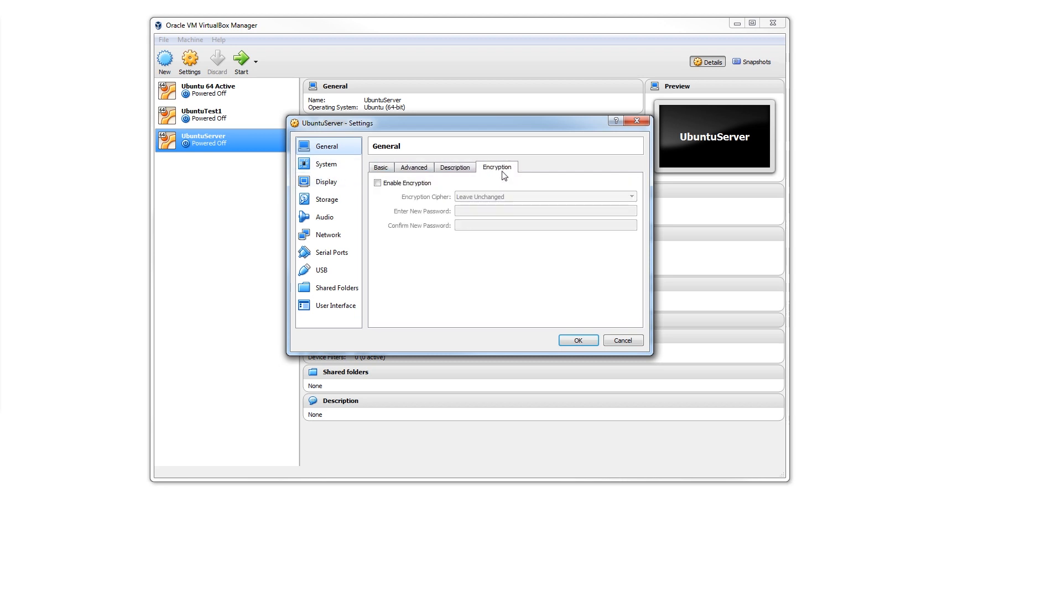
pyautogui.click(381, 168)
# - Disable Floppy in the machine's boot order and set its processor count to 2
pyautogui.click(329, 165)
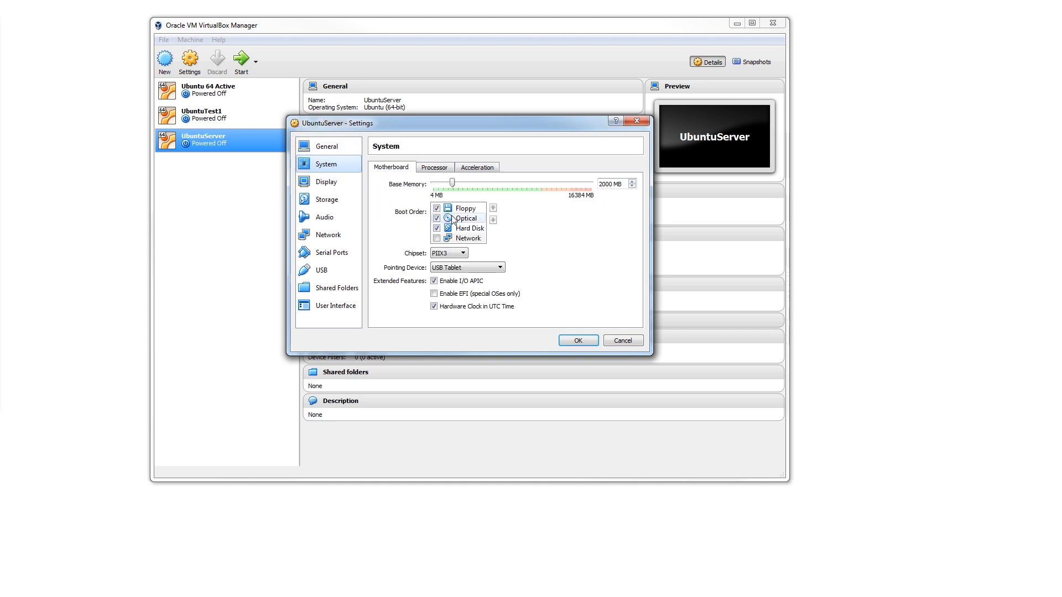
pyautogui.click(436, 208)
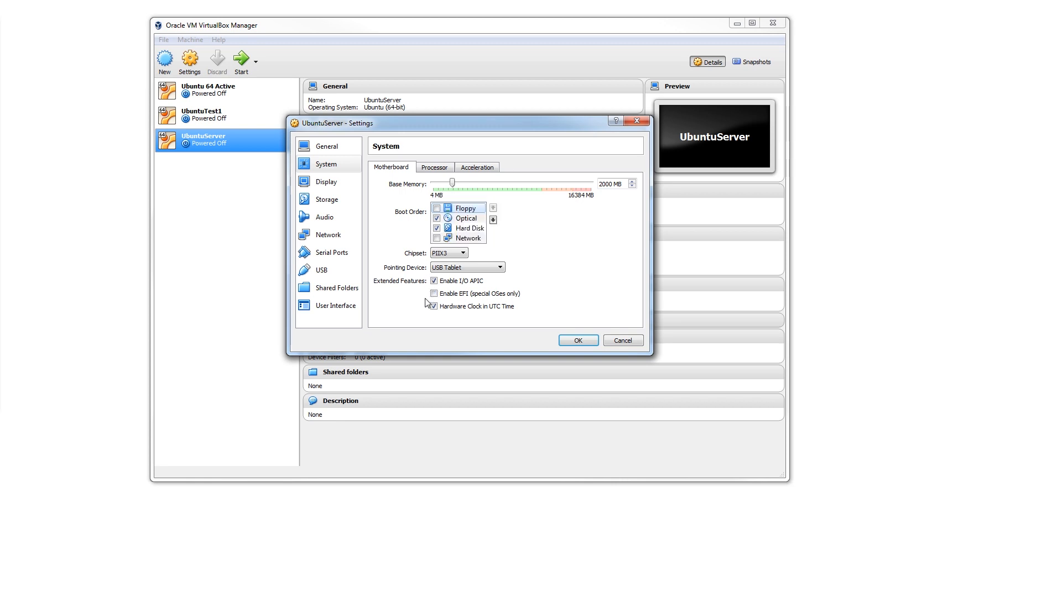
pyautogui.click(436, 169)
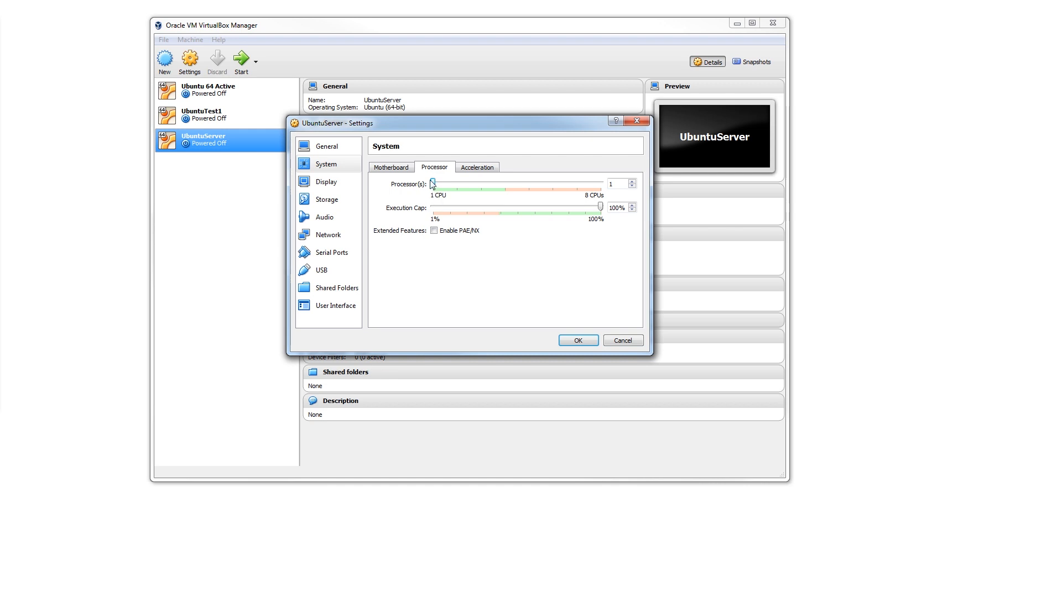
pyautogui.moveTo(433, 184); pyautogui.dragTo(448, 186)
pyautogui.click(477, 168)
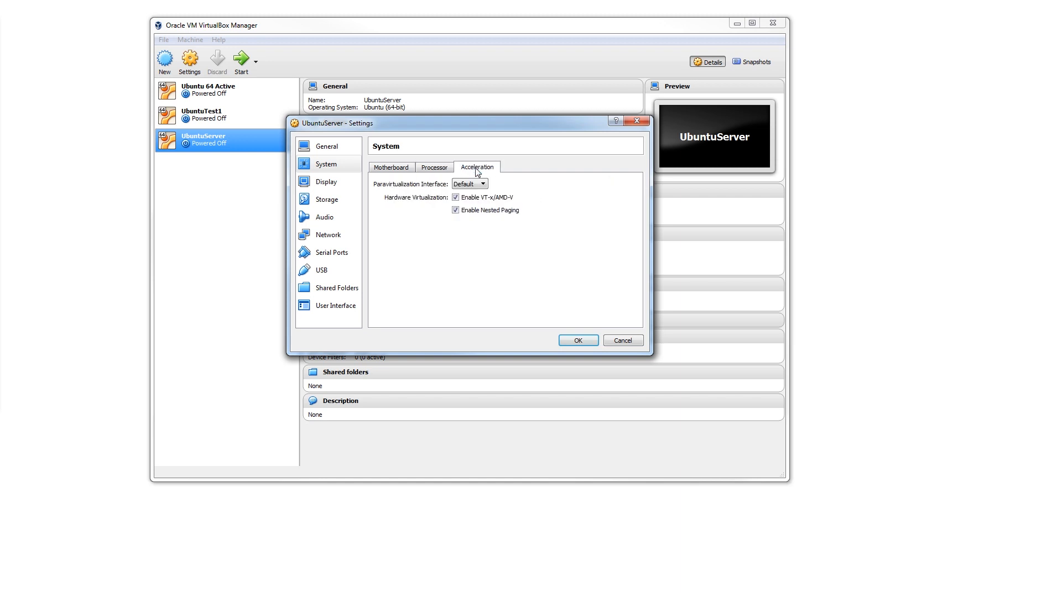
pyautogui.click(441, 171)
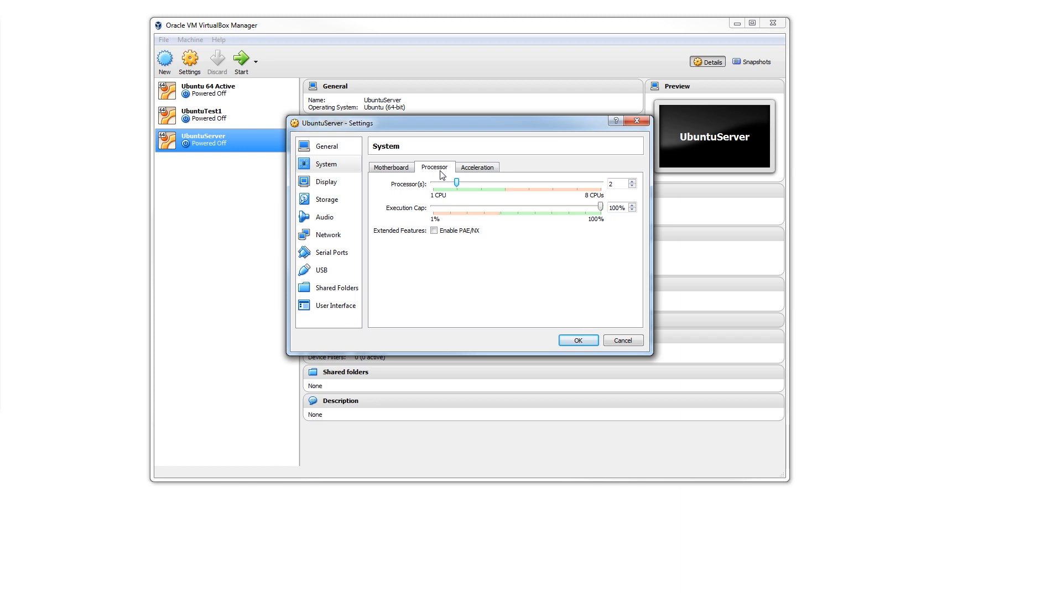
# - Load the ubuntu-16.04.2-server-amd64 disk image from the Desktop into the empty IDE optical drive
pyautogui.click(326, 181)
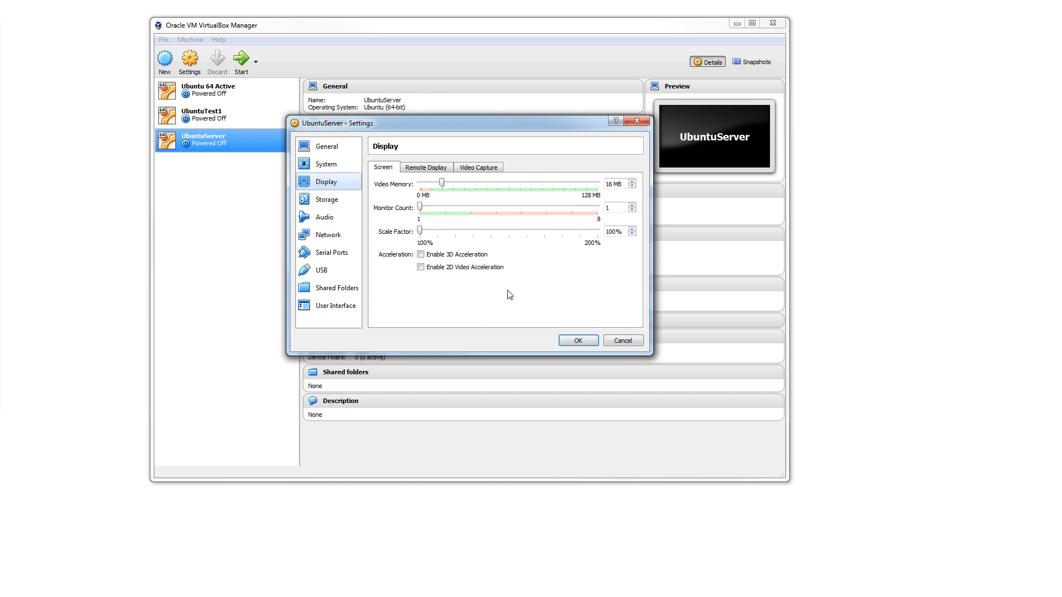
pyautogui.click(337, 202)
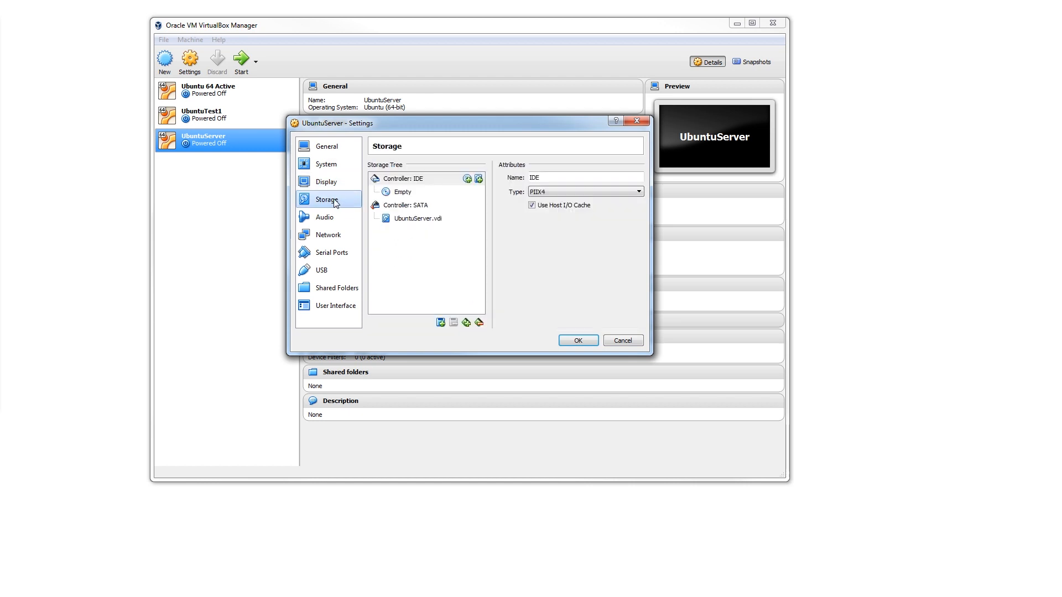
pyautogui.click(402, 193)
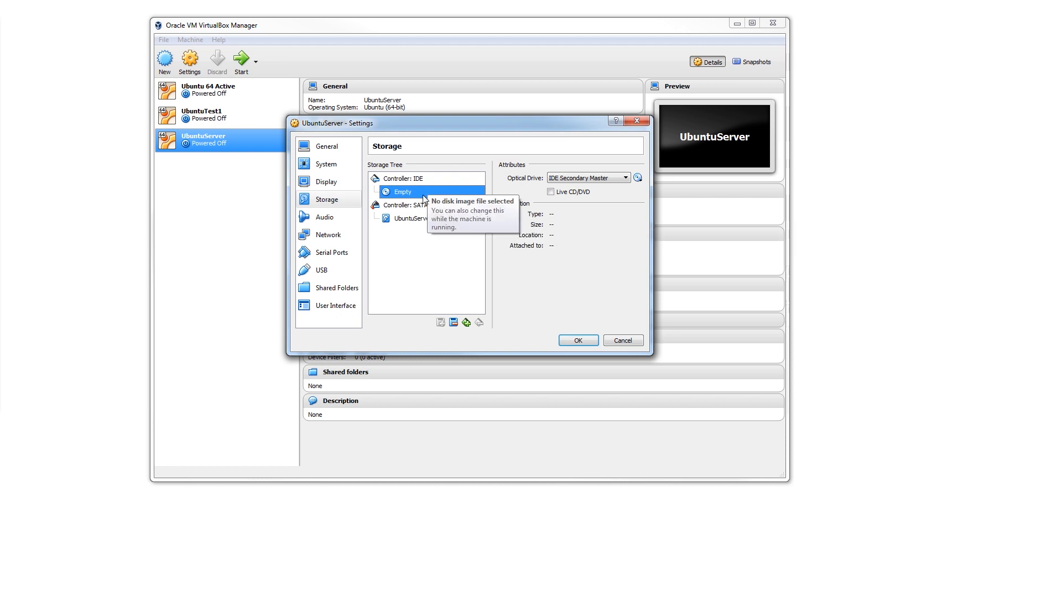
pyautogui.click(638, 179)
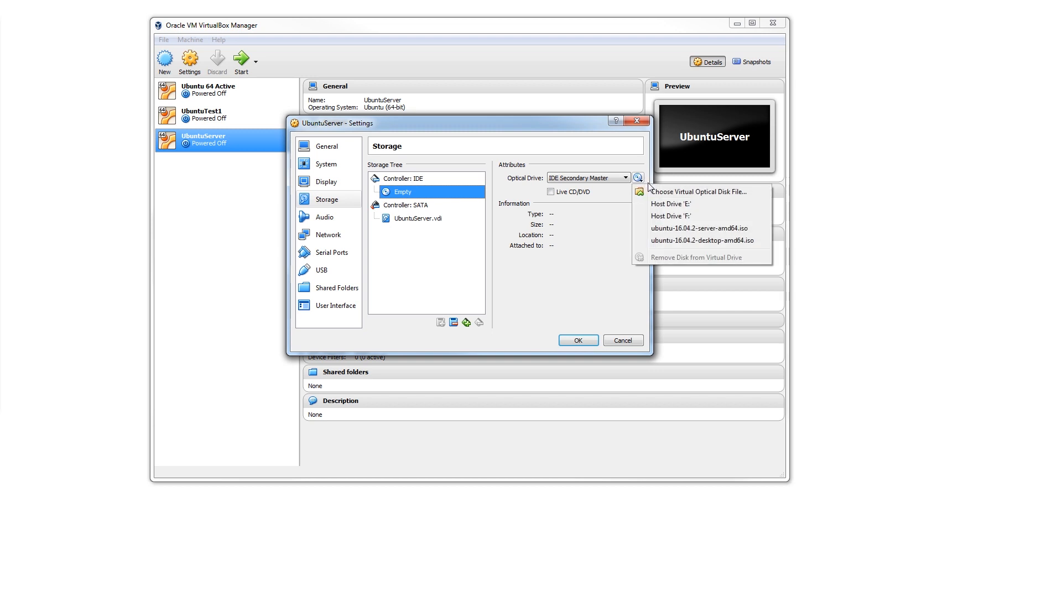
pyautogui.click(673, 195)
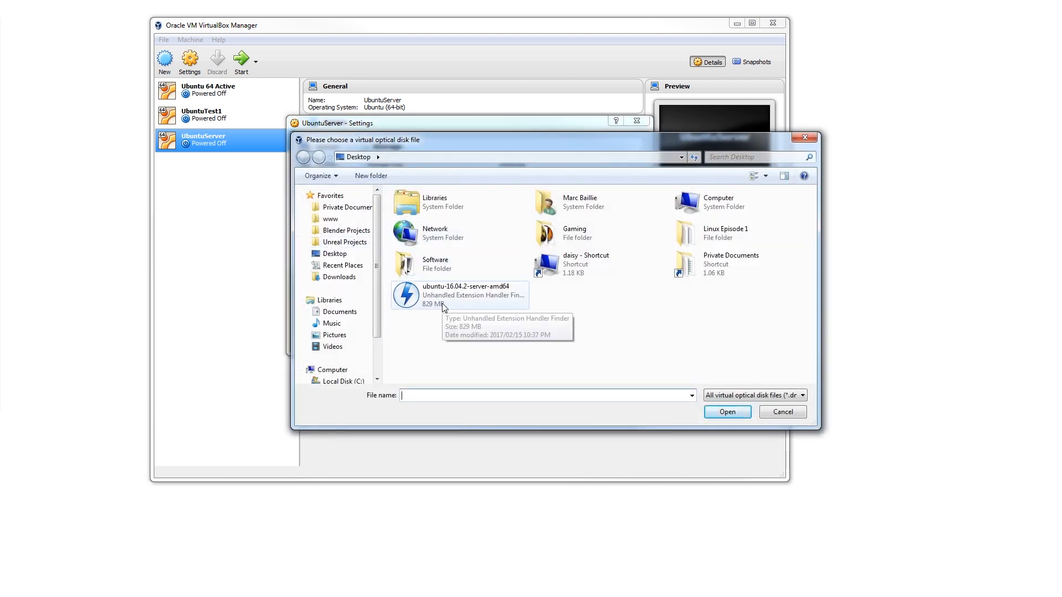
pyautogui.click(442, 304)
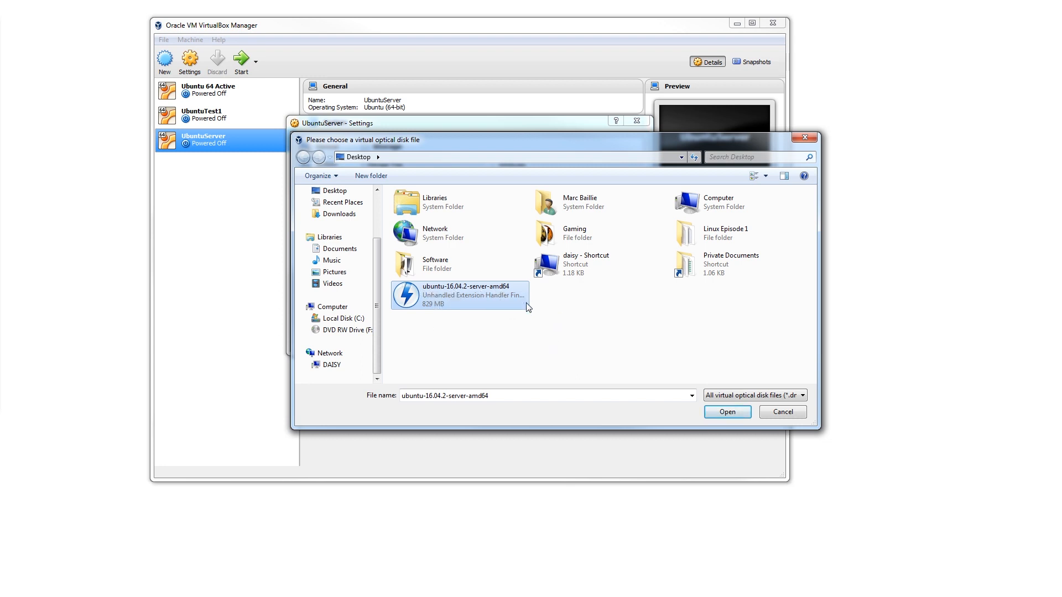
pyautogui.click(736, 412)
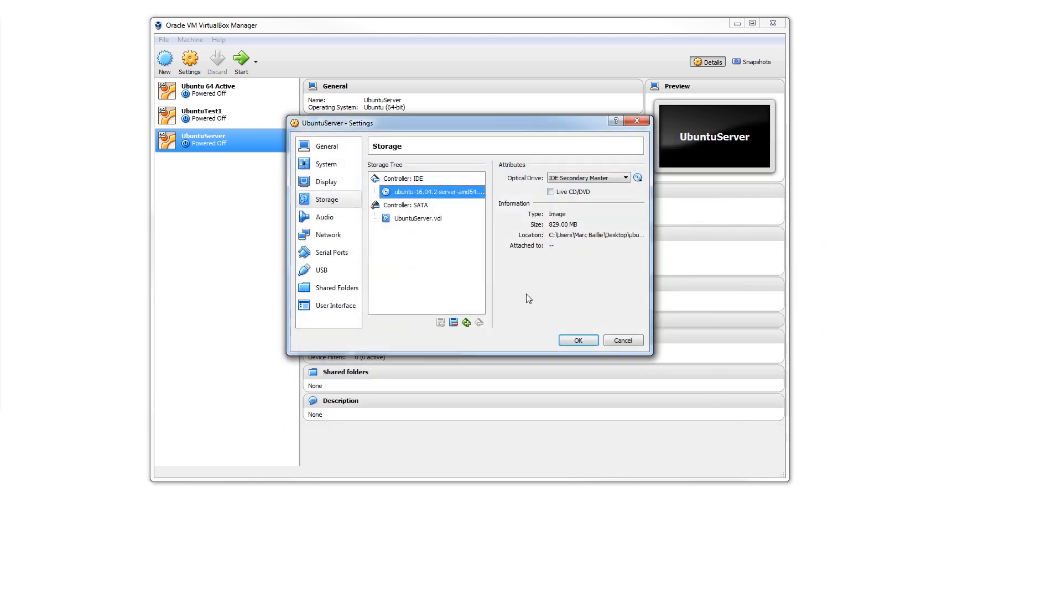
# - Attach network Adapter 1 of the machine to Bridged Adapter
pyautogui.click(342, 221)
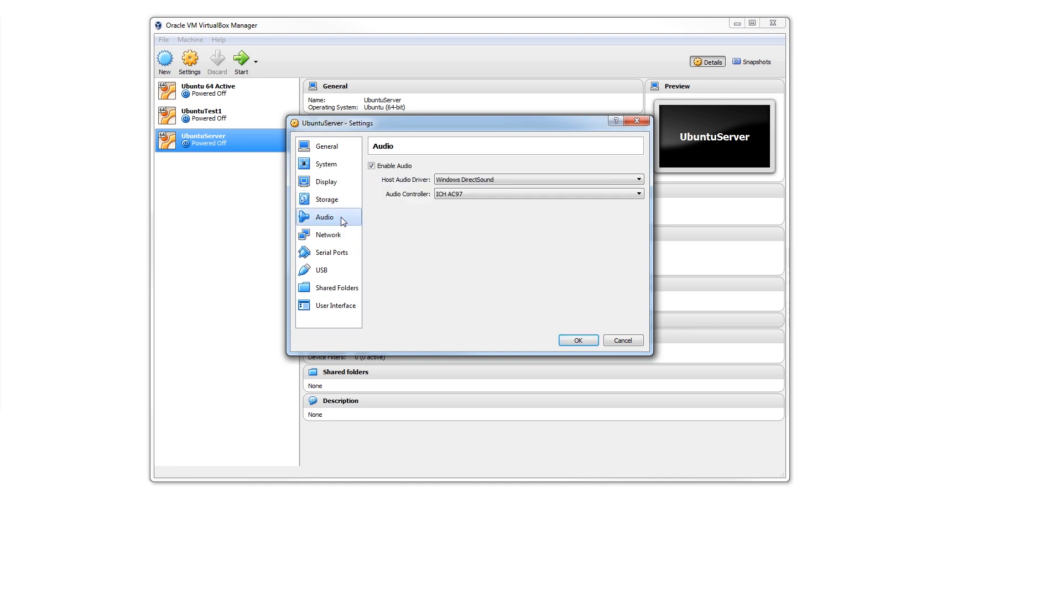
pyautogui.click(324, 243)
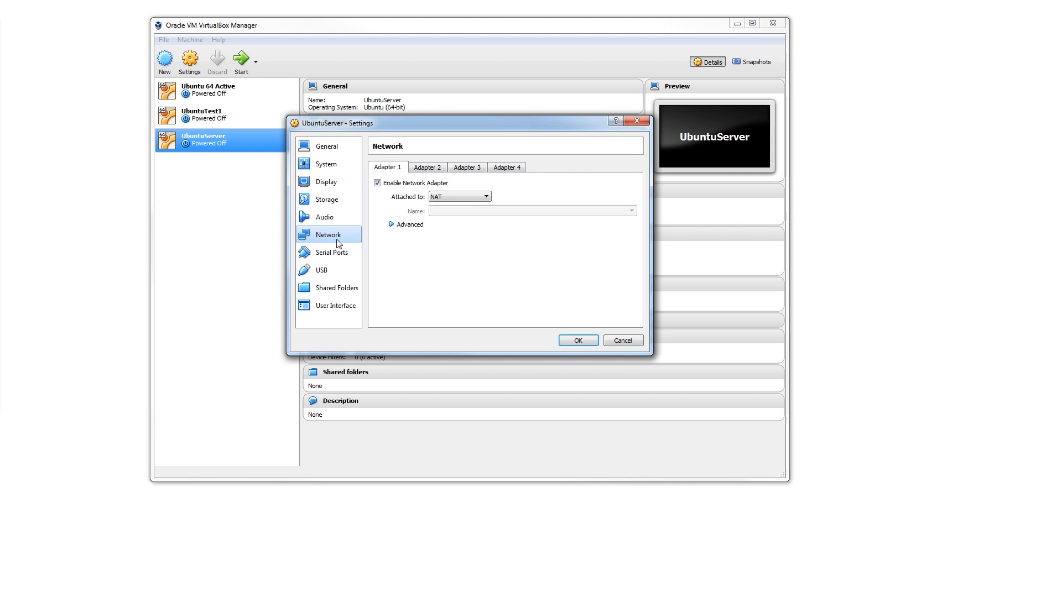
pyautogui.click(486, 198)
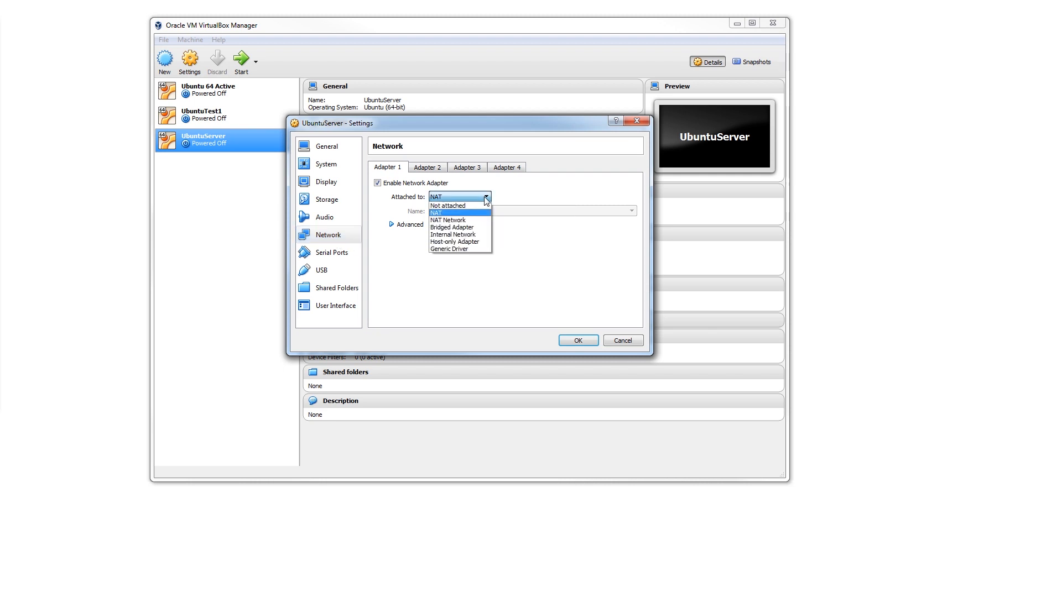
pyautogui.click(477, 227)
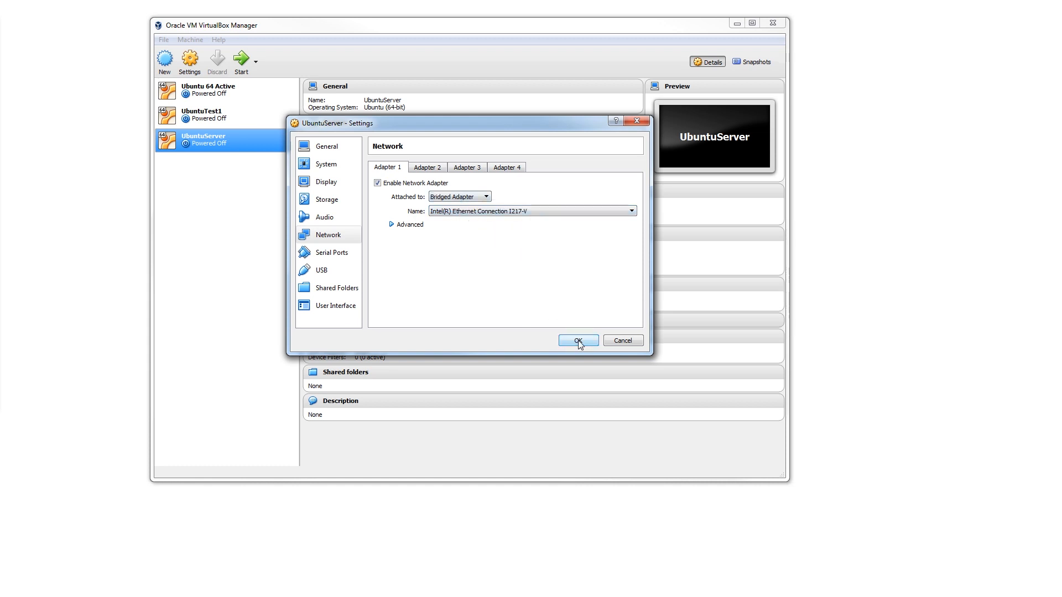
# - Review the machine's serial port, USB, shared folder, user interface, display, system and network settings
pyautogui.click(343, 254)
pyautogui.click(335, 274)
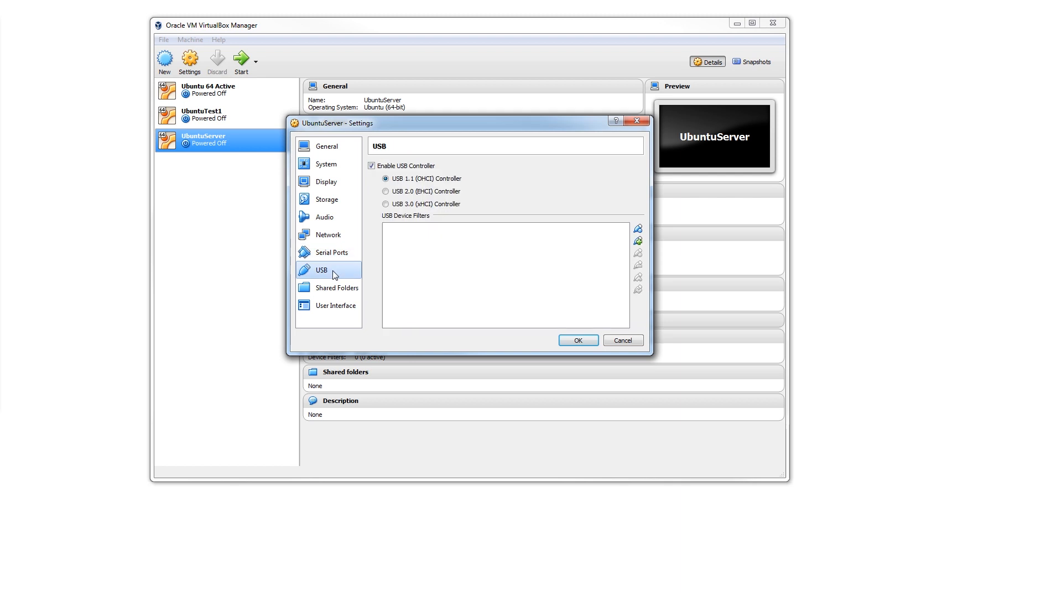
pyautogui.click(341, 288)
pyautogui.click(340, 306)
pyautogui.click(335, 184)
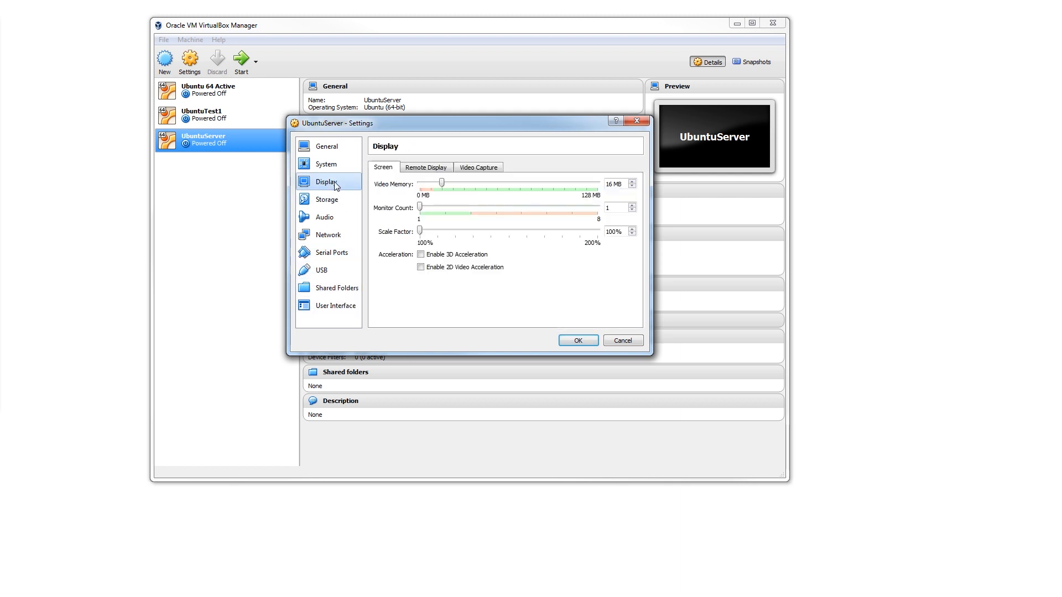
pyautogui.click(329, 164)
pyautogui.click(329, 235)
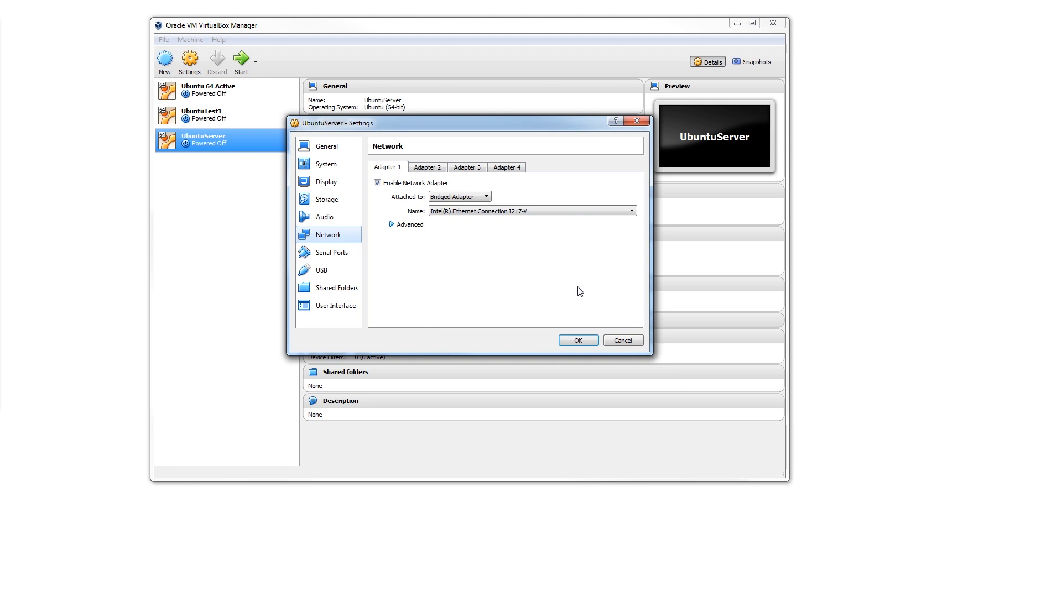
# - Accept the machine's settings and start the UbuntuServer virtual machine
pyautogui.click(577, 341)
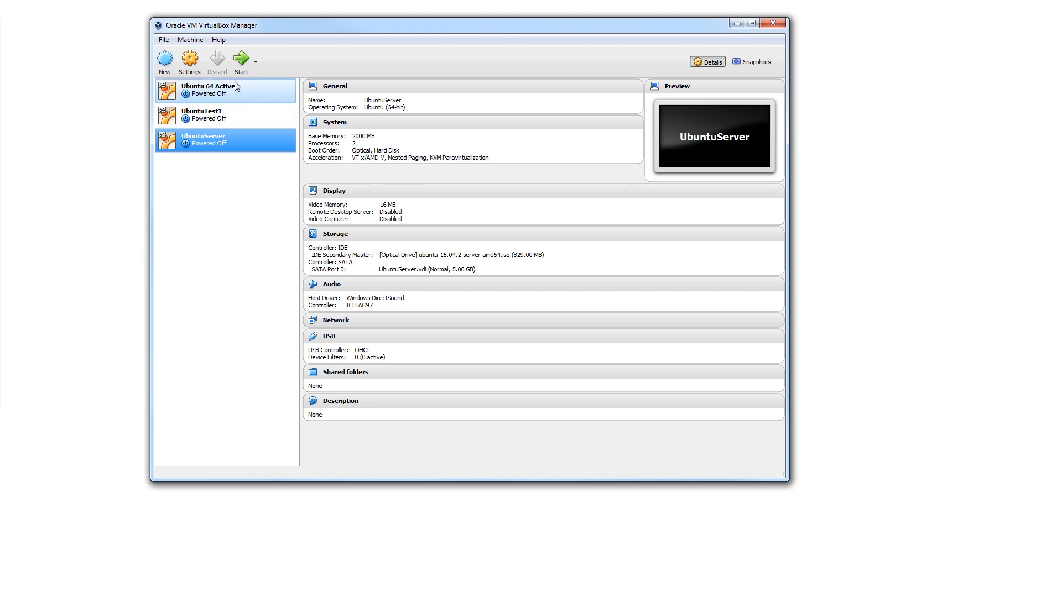
pyautogui.click(241, 59)
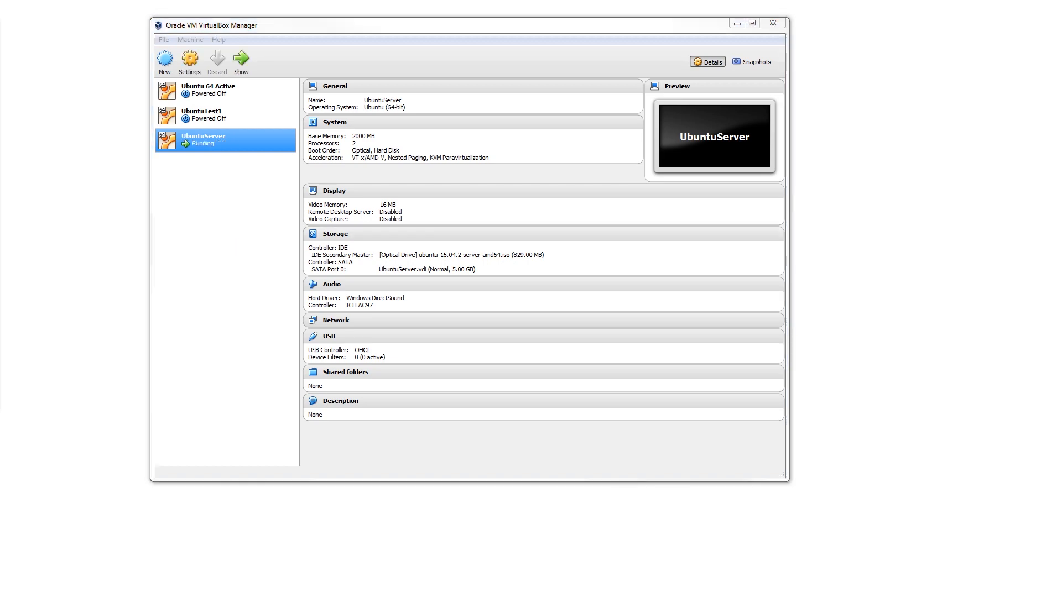
pyautogui.moveTo(666, 74); pyautogui.dragTo(524, 86)
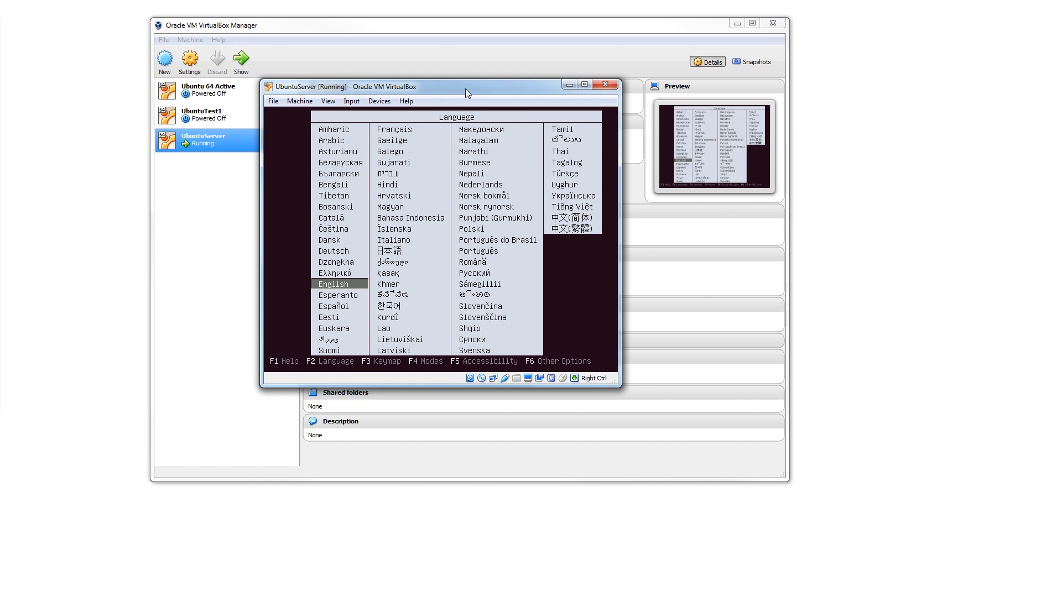
pyautogui.moveTo(466, 88)
pyautogui.mouseDown()
pyautogui.moveTo(505, 82)
pyautogui.moveTo(463, 91)
pyautogui.mouseUp()
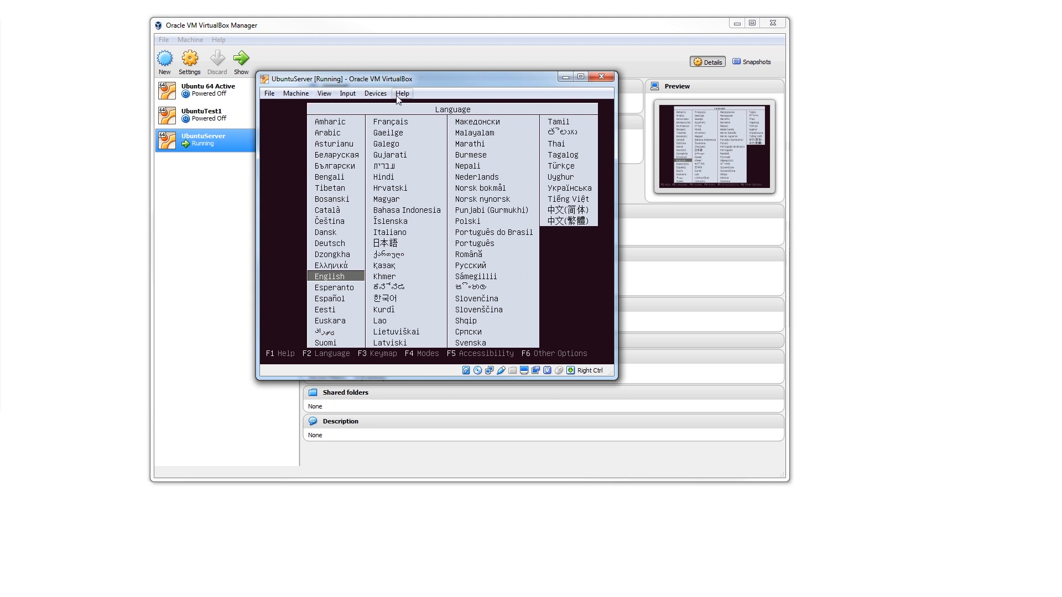
# - Switch the running machine's display to Scaled Mode and enlarge its window to nearly fill the screen
pyautogui.click(325, 94)
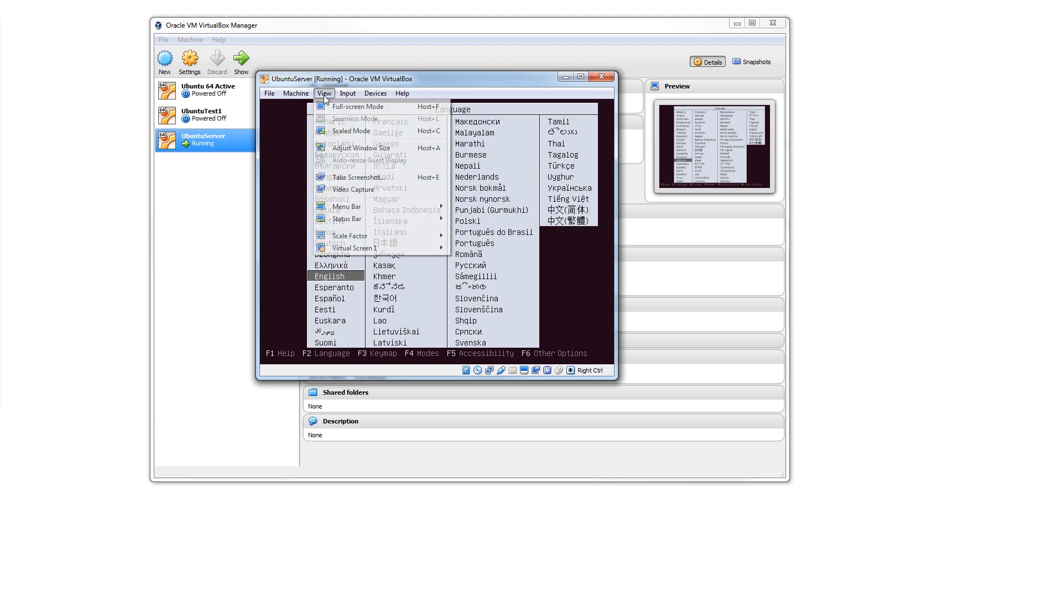
pyautogui.click(340, 133)
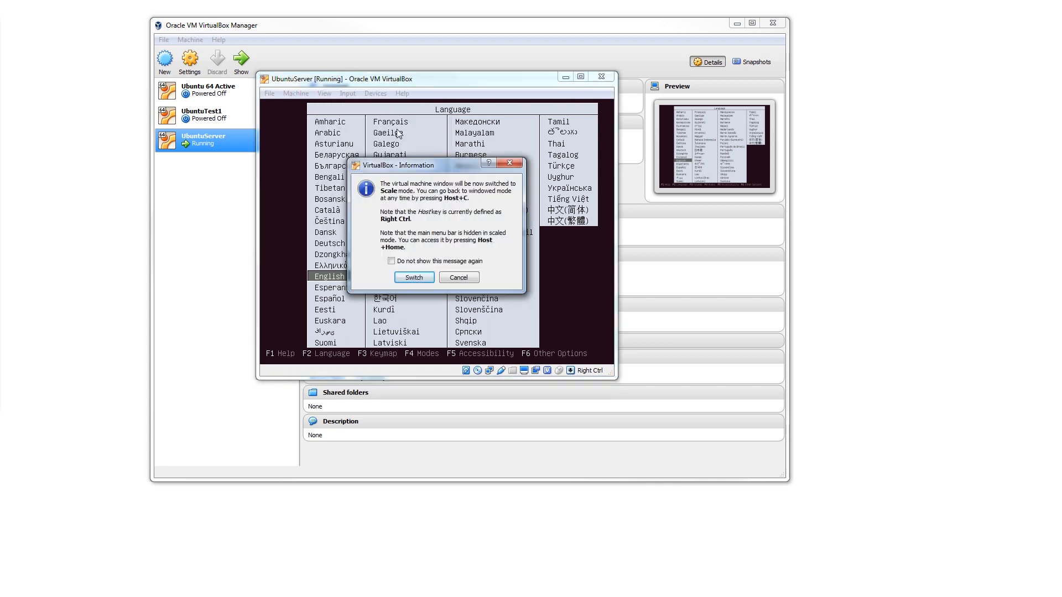
pyautogui.click(415, 277)
pyautogui.moveTo(666, 72); pyautogui.dragTo(263, 28)
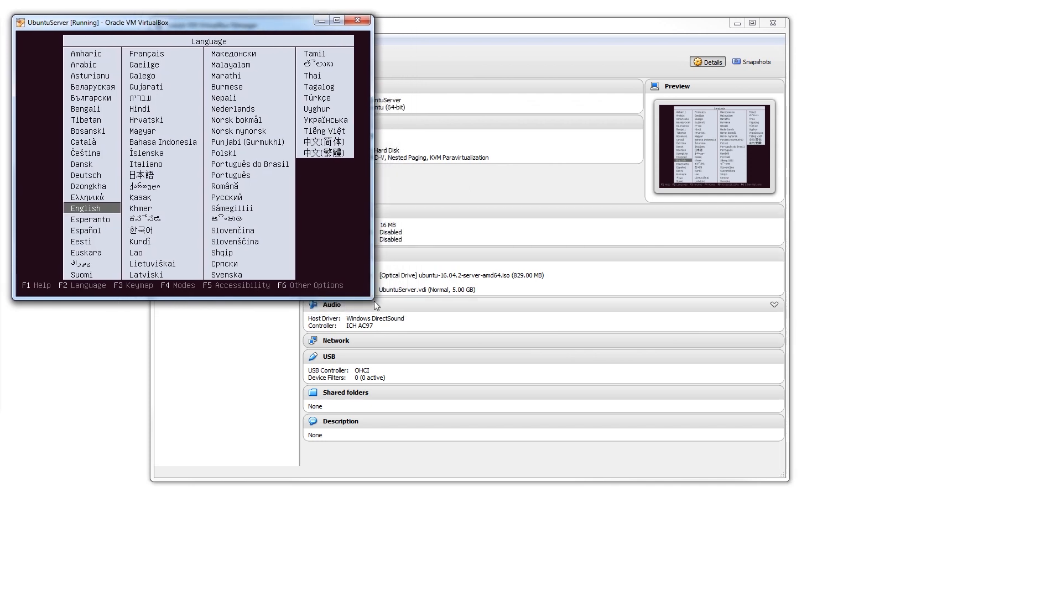
pyautogui.moveTo(374, 301); pyautogui.dragTo(1036, 582)
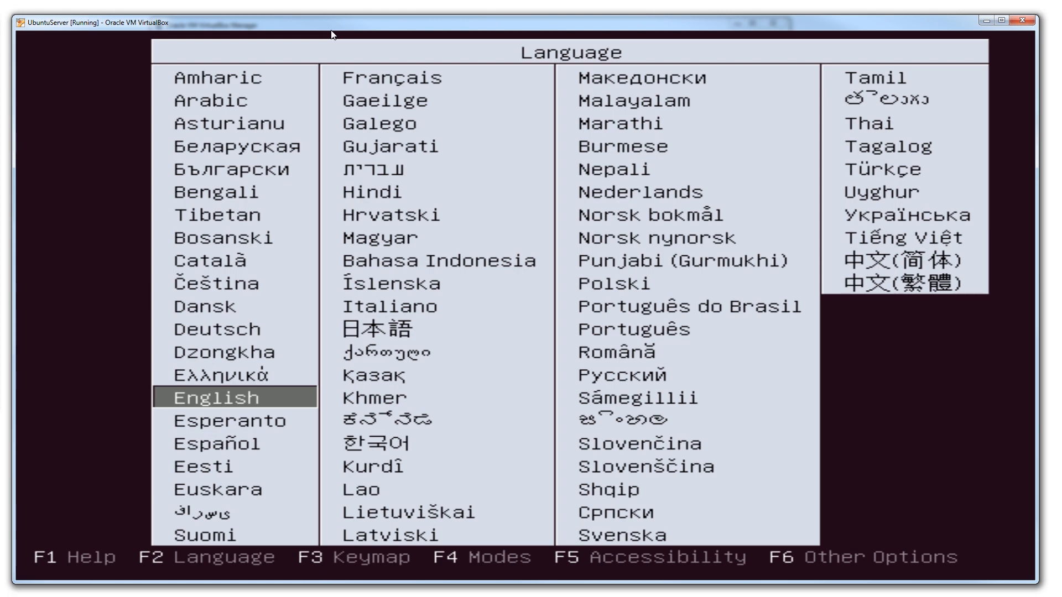
# - Choose English as the boot menu language
pyautogui.press('Return')
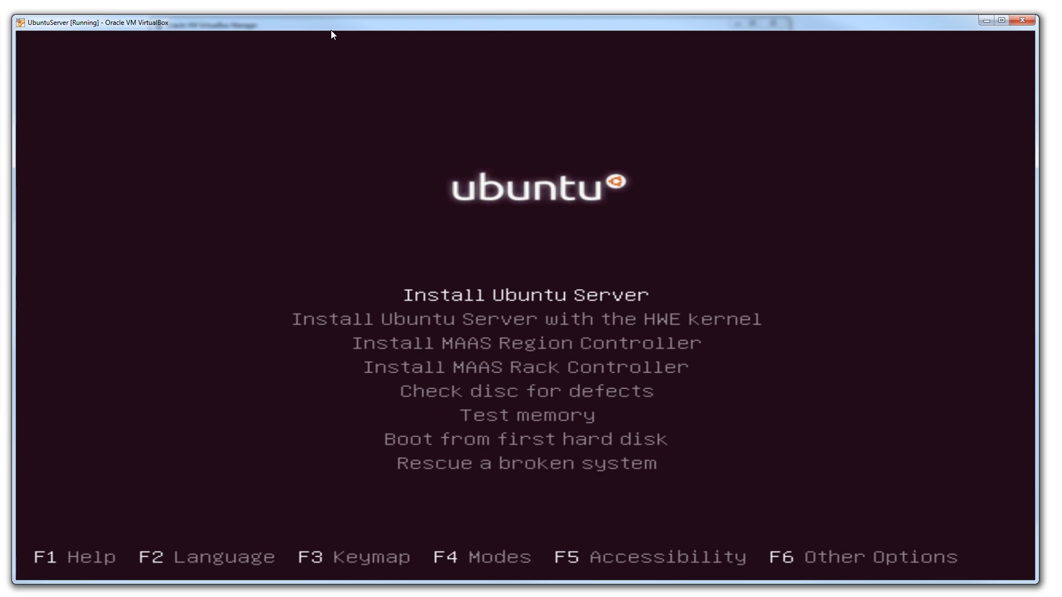
# - Look through the boot menu's options, from the server and MAAS installations to the disc check, memory test, hard disk boot and rescue entries
pyautogui.press('Down')
pyautogui.press('Up')
pyautogui.press('Down')
pyautogui.press('Up')
pyautogui.press('Down')
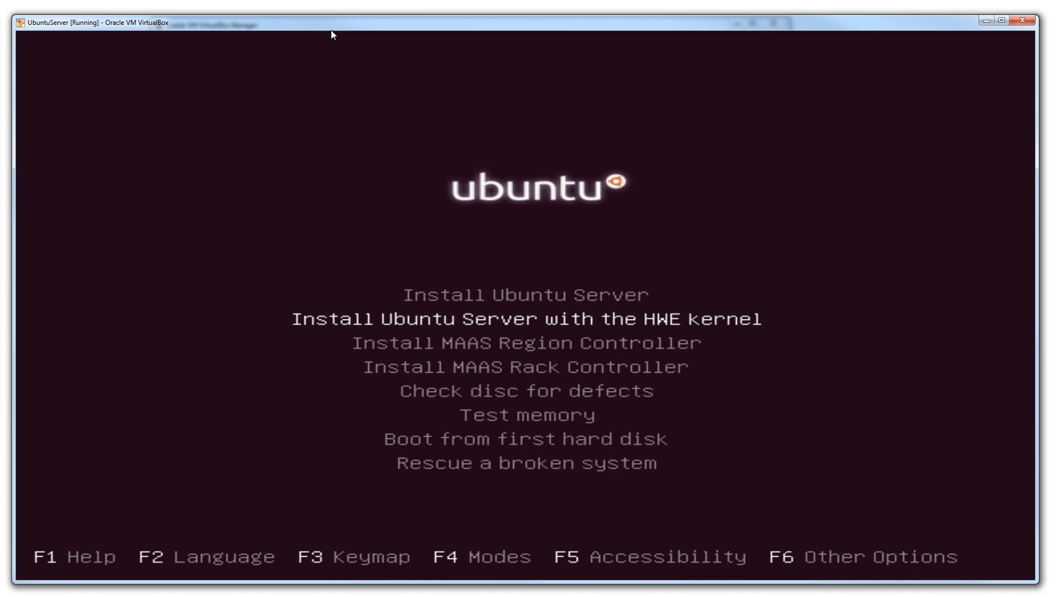
pyautogui.press('Down')
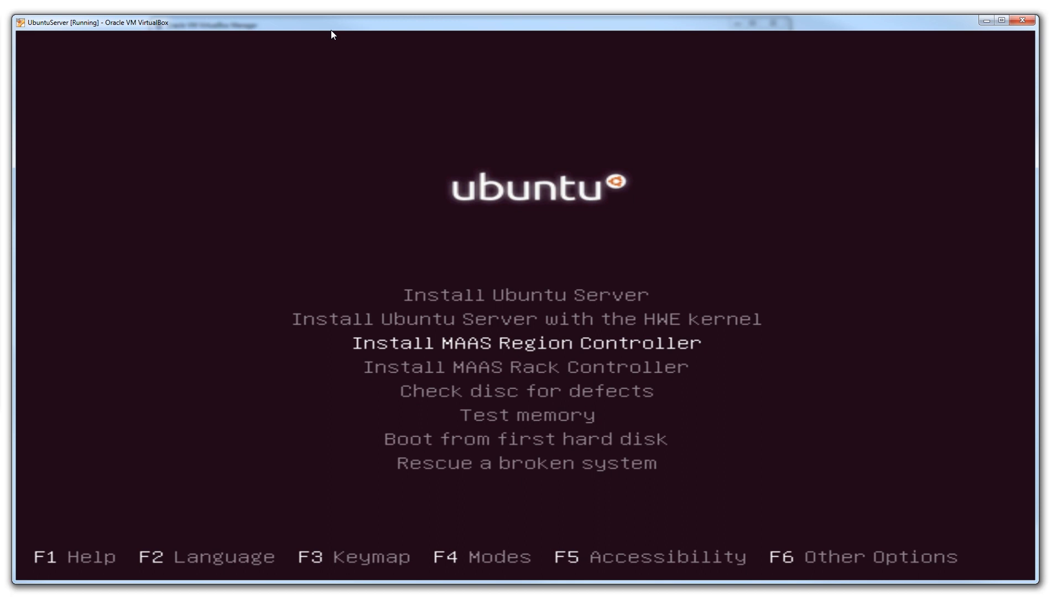
pyautogui.press('Down')
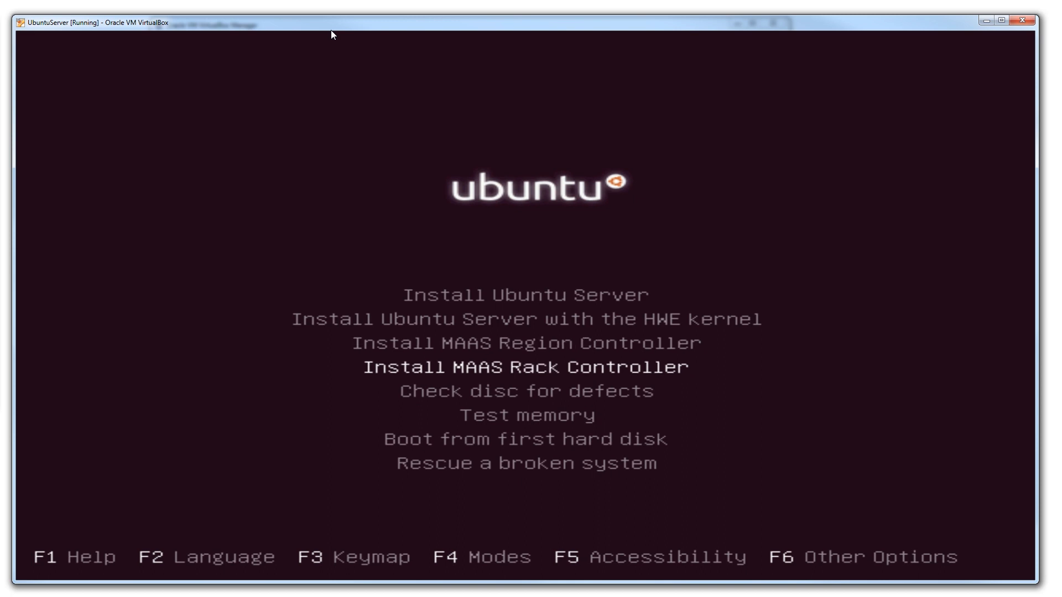
pyautogui.press('Up')
pyautogui.press('Down')
pyautogui.press('Up')
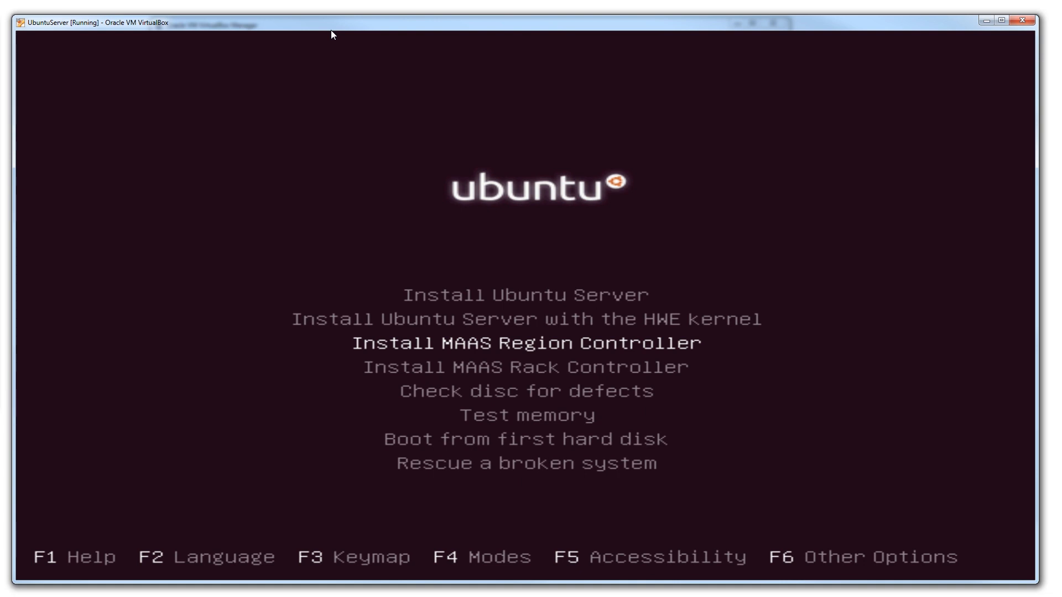
pyautogui.press('Down')
pyautogui.press('Up')
pyautogui.press('Up')
pyautogui.press('Up')
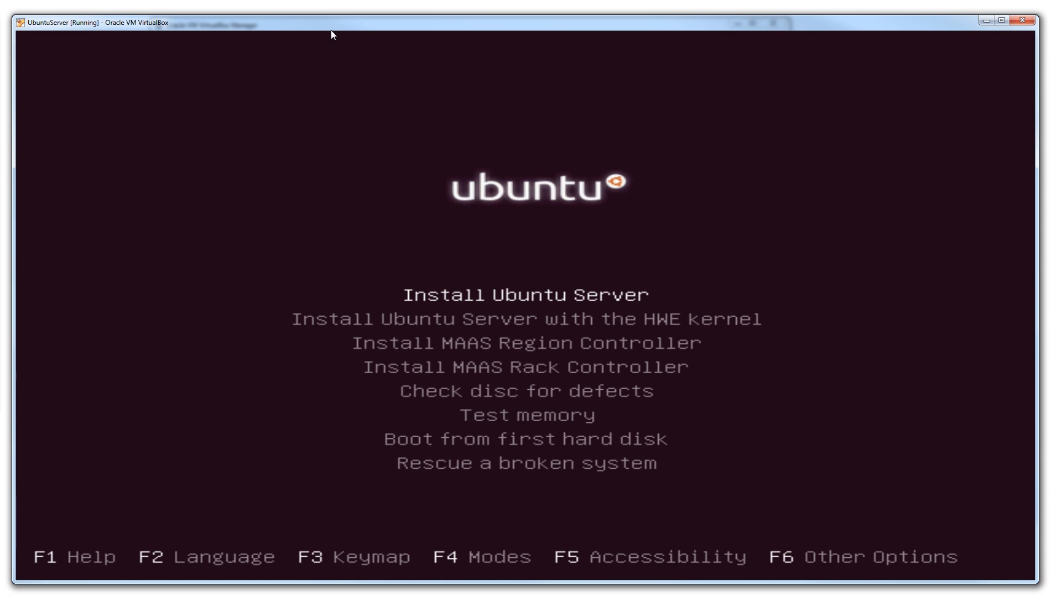
pyautogui.press('Down')
pyautogui.press('Down')
pyautogui.press('Down')
pyautogui.press('Down')
pyautogui.press('Down')
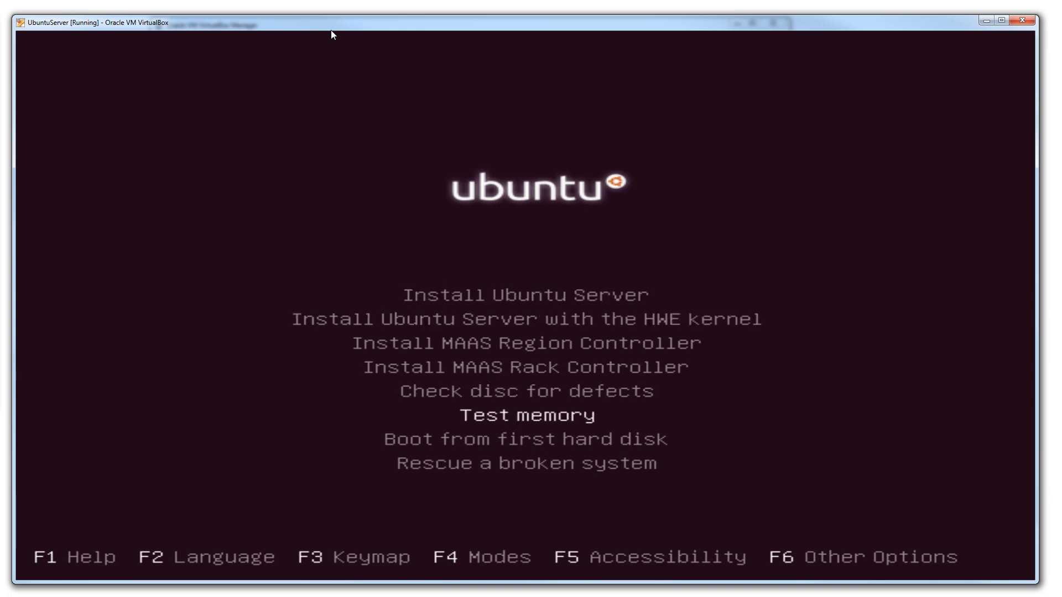
pyautogui.press('Up')
pyautogui.press('Down')
pyautogui.press('Down')
pyautogui.press('Down')
pyautogui.press('Up')
pyautogui.press('Up')
pyautogui.press('Up')
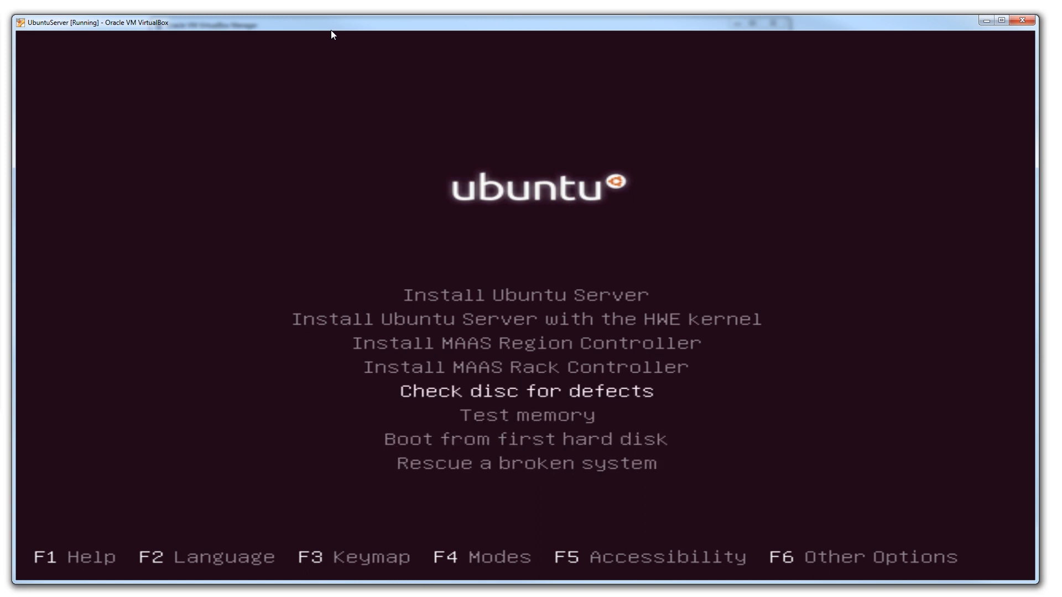
pyautogui.press('Down')
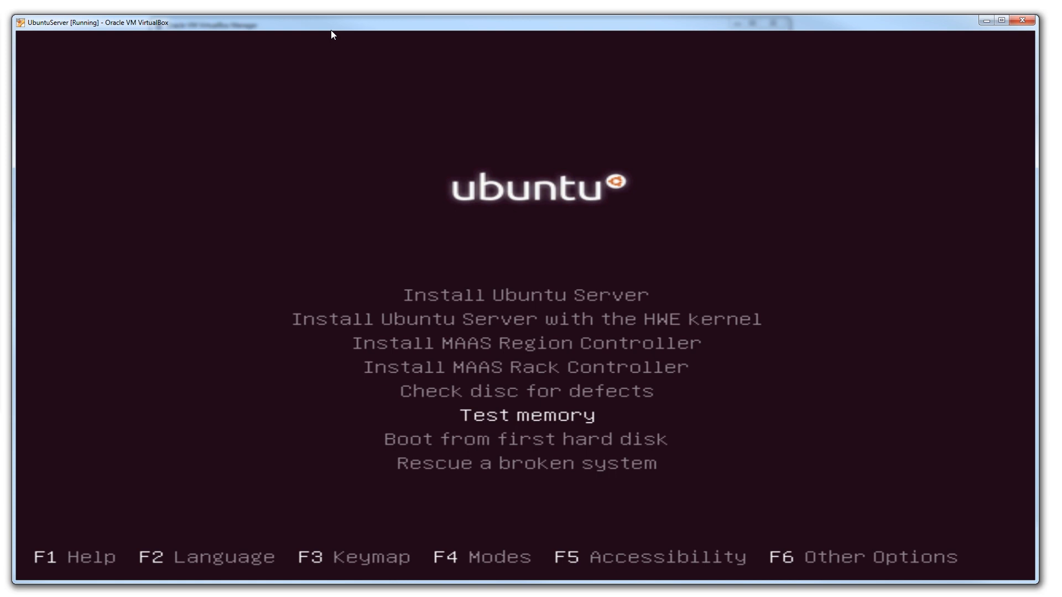
pyautogui.press('Down')
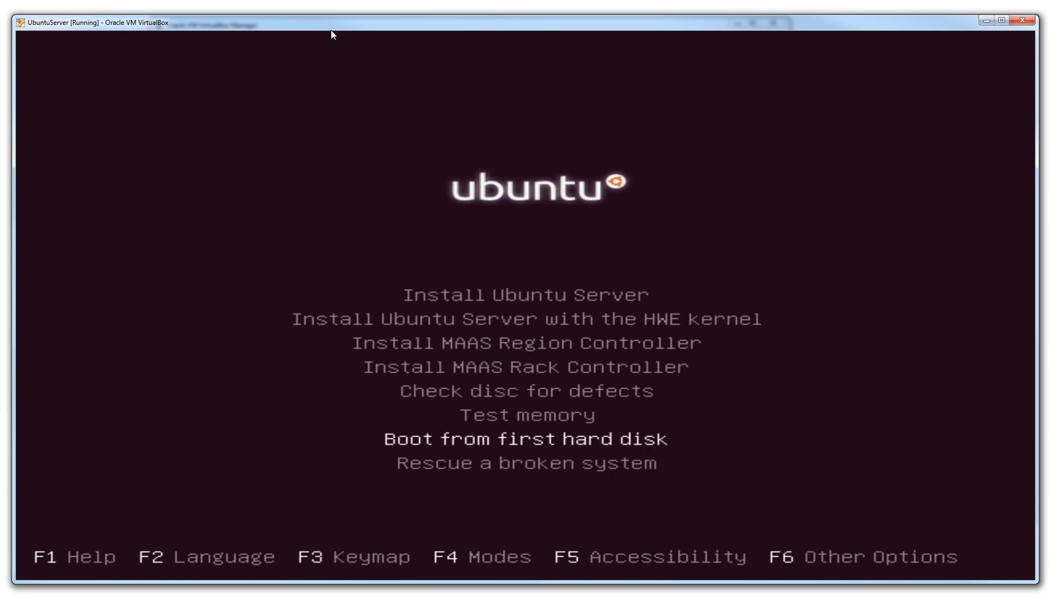
pyautogui.press('Down')
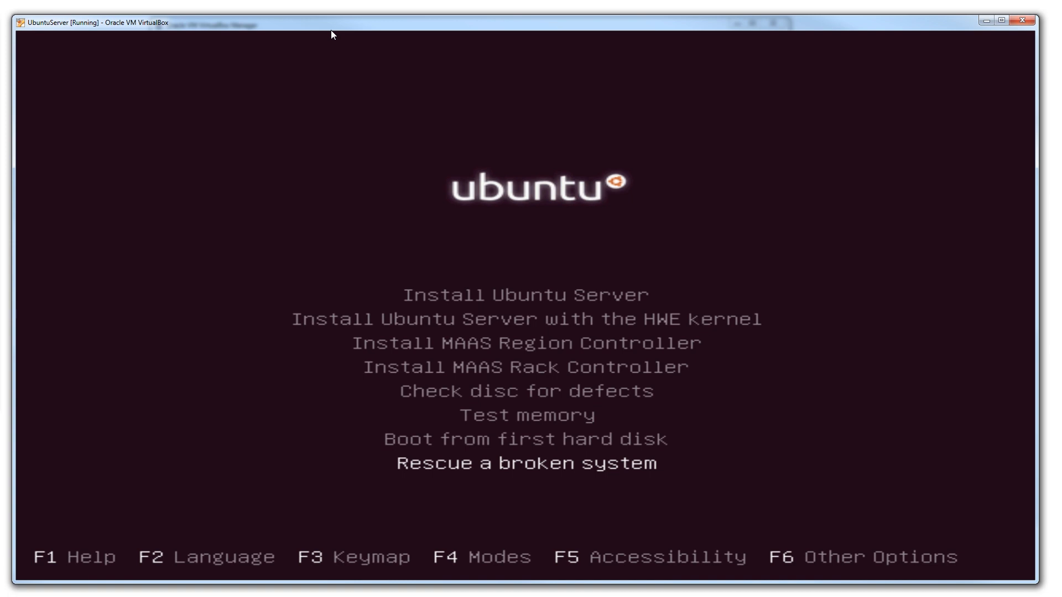
pyautogui.press('Up')
pyautogui.press('Up')
pyautogui.press('Up')
pyautogui.press('Up')
pyautogui.press('Up')
pyautogui.press('Up')
pyautogui.press('Up')
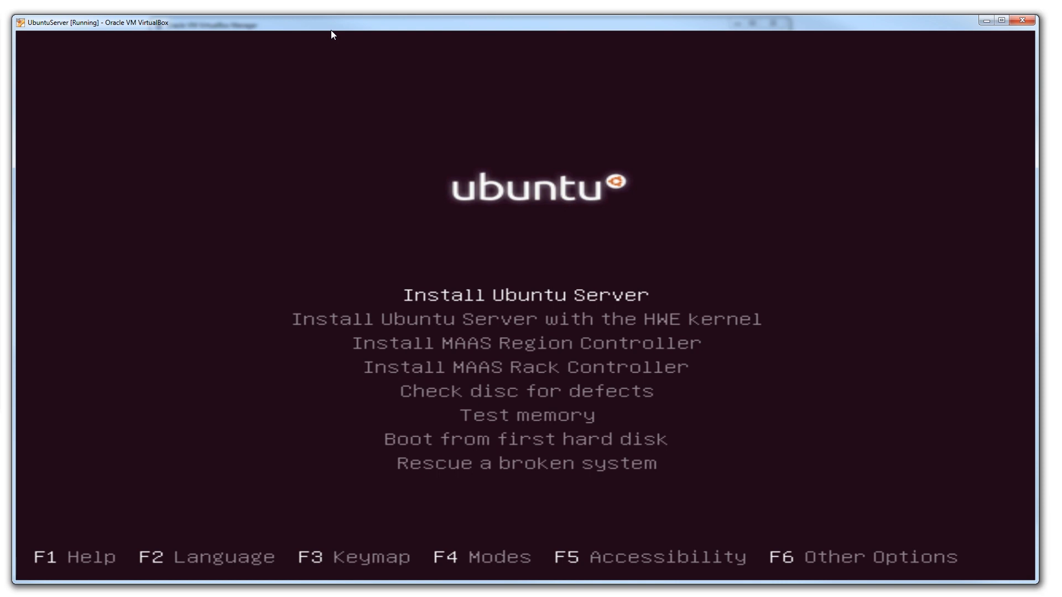
# - Start Install Ubuntu Server and choose English as the language for the installation
pyautogui.press('Return')
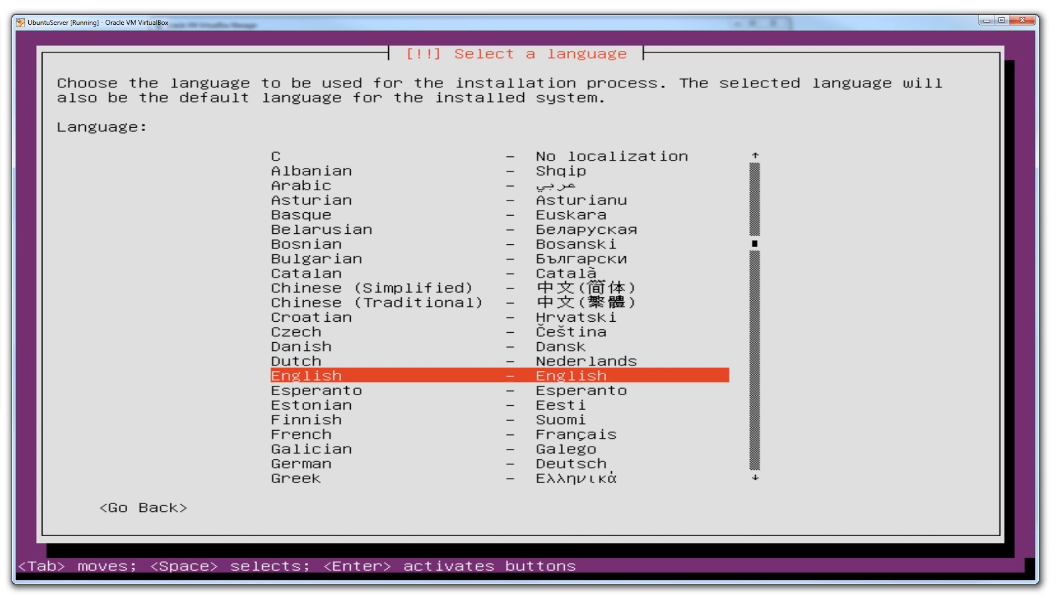
pyautogui.press('Return')
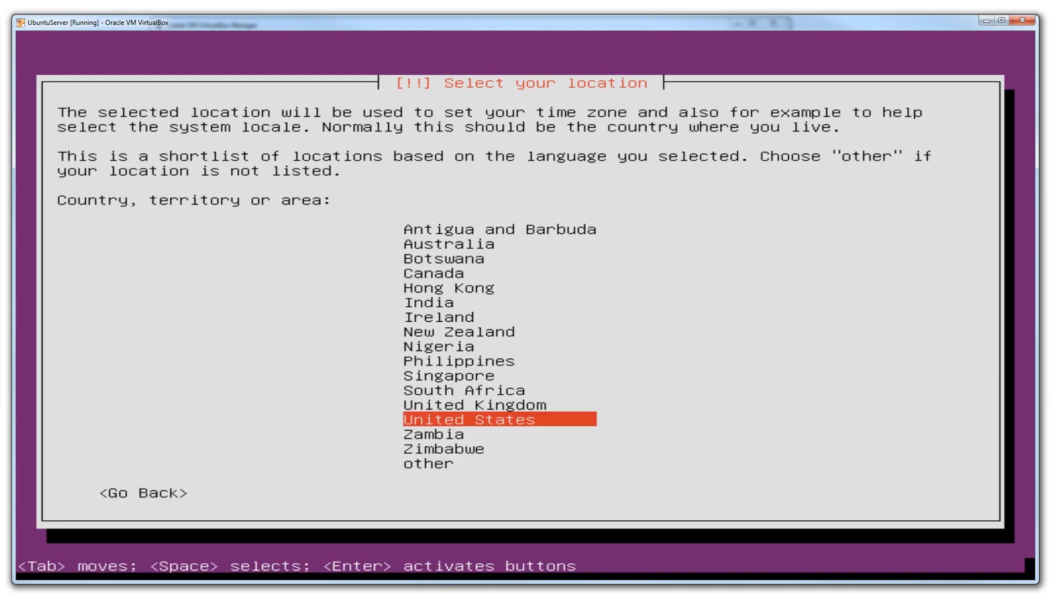
# - Set the installation's country or territory to South Africa
pyautogui.press('Up')
pyautogui.press('Up')
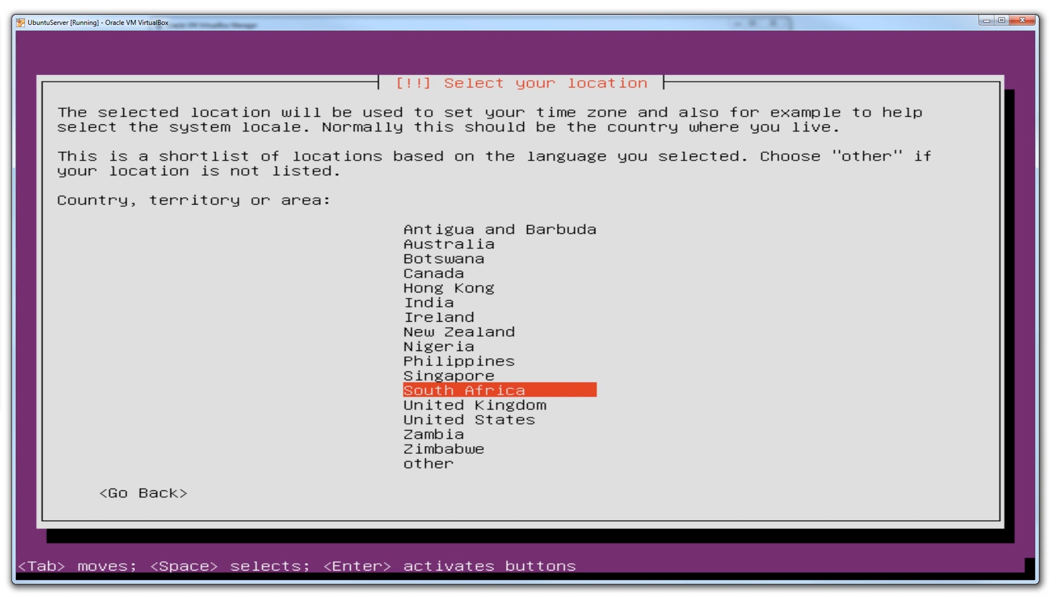
pyautogui.press('Return')
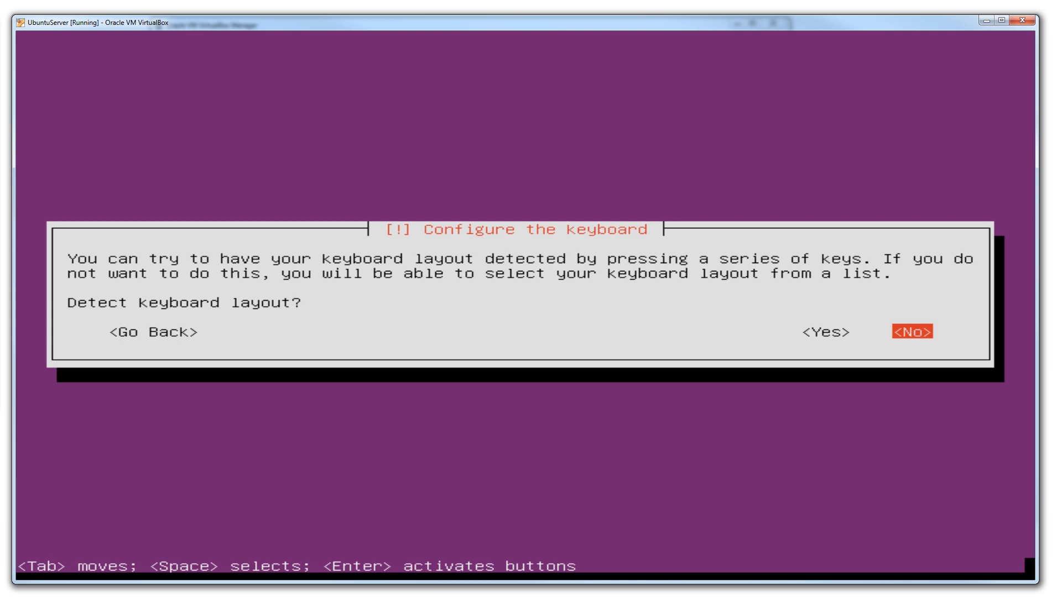
# - Decline keyboard layout detection and choose English (South Africa) as the keyboard's country of origin
pyautogui.press('Return')
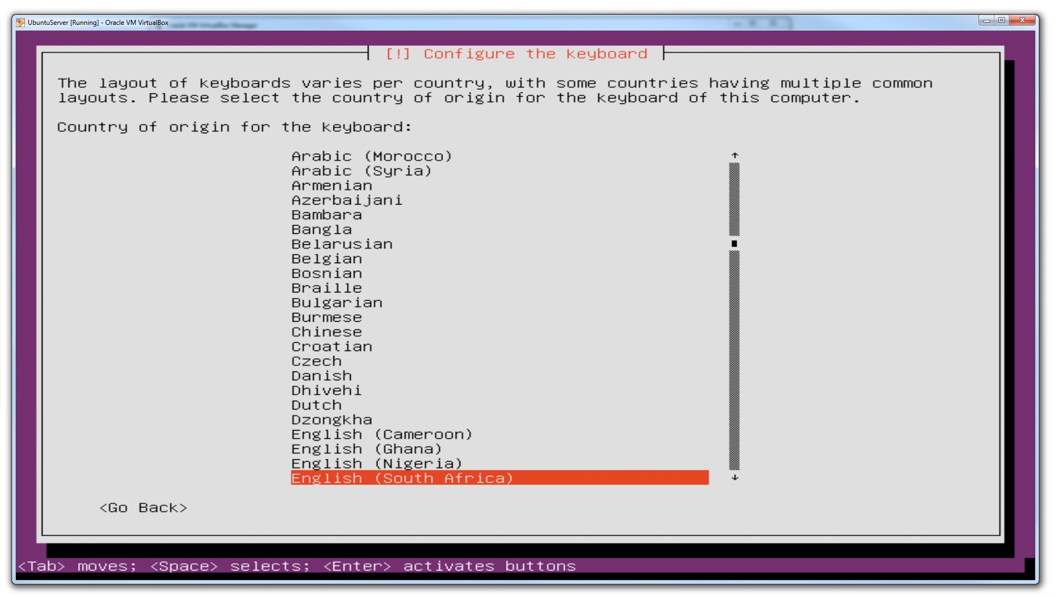
pyautogui.press('Down')
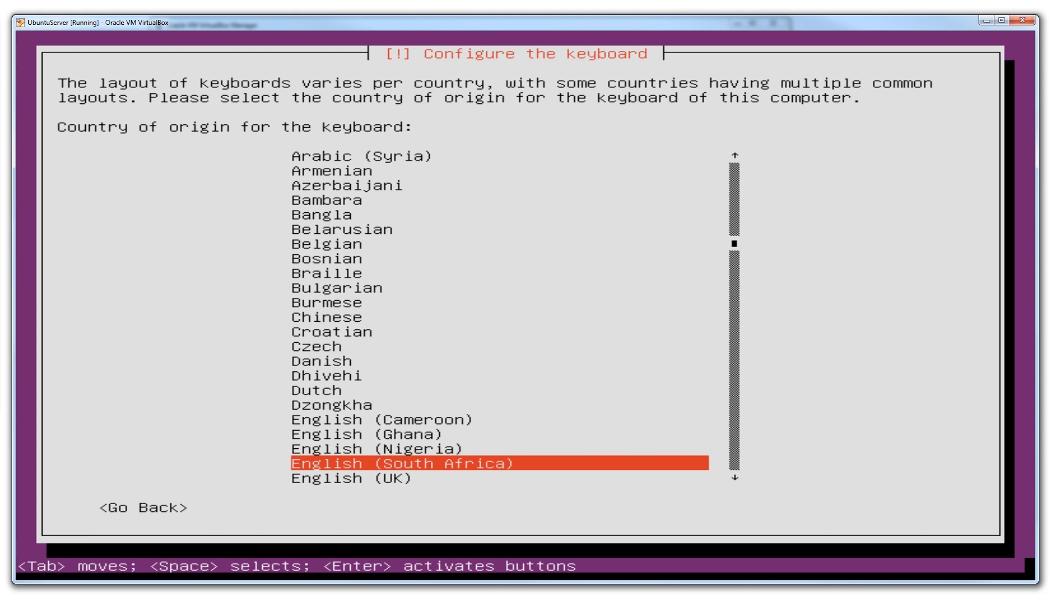
pyautogui.press('Return')
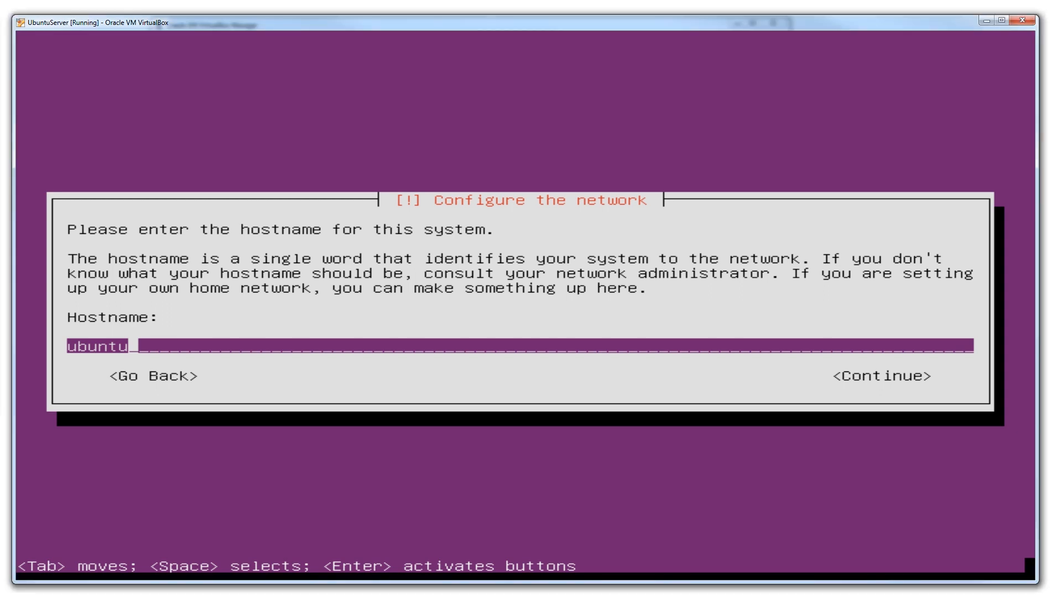
# - Set the system's hostname to ubuntuserver and continue to the user account setup
pyautogui.press('Tab')
pyautogui.press('Tab')
pyautogui.write('server')
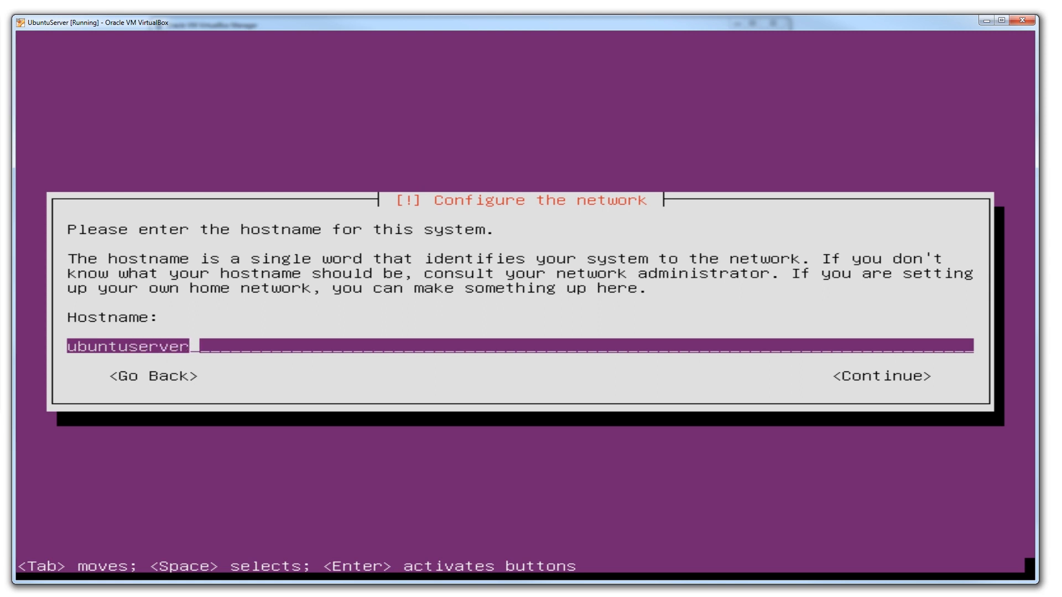
pyautogui.press('Tab')
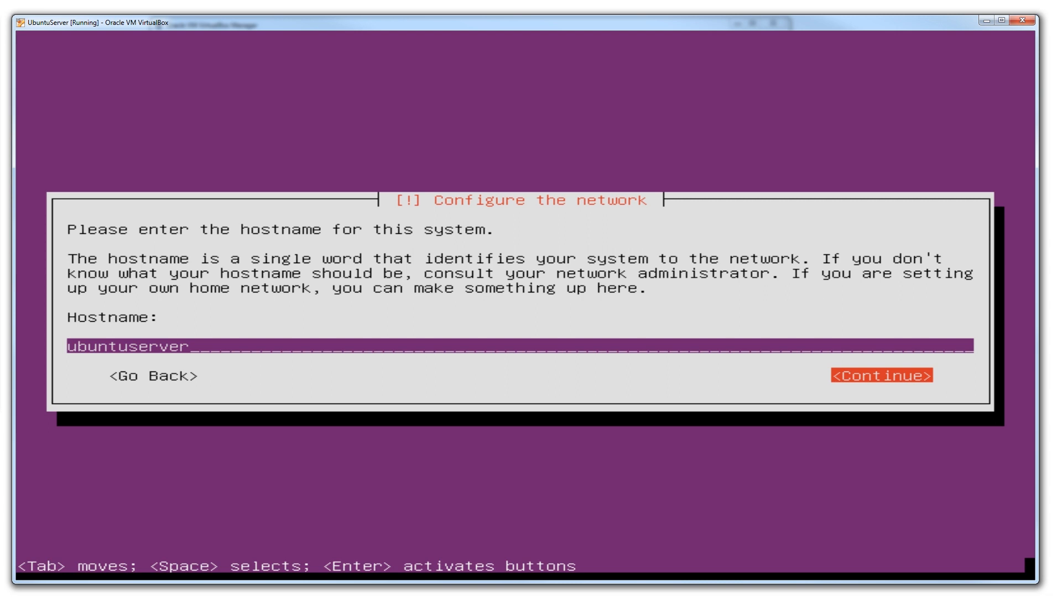
pyautogui.press('Return')
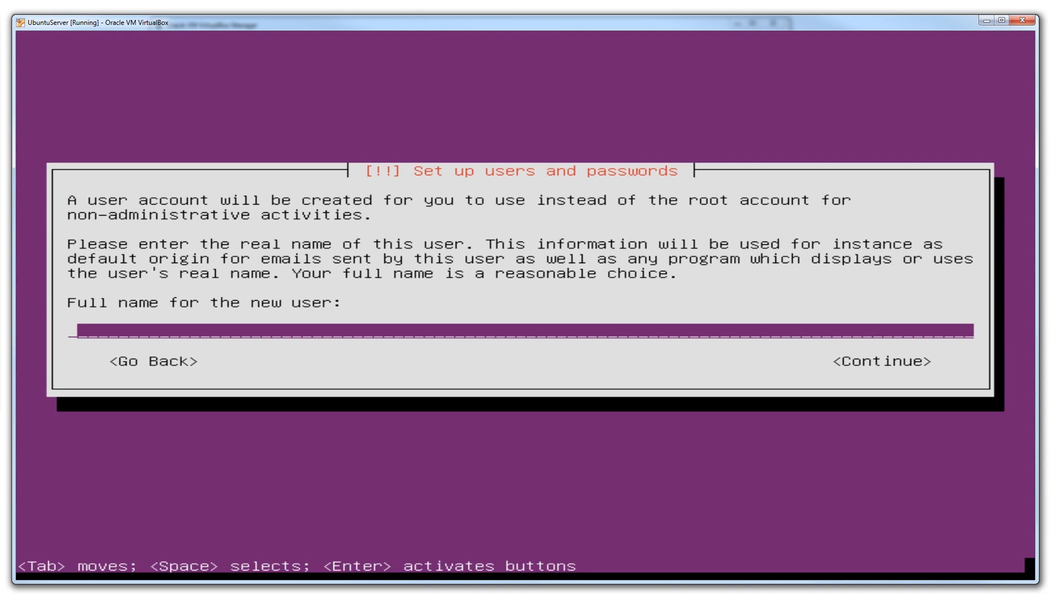
# - Enter the new user's full name and accept the suggested username for the account
pyautogui.write('max')
pyautogui.press('Tab')
pyautogui.press('Return')
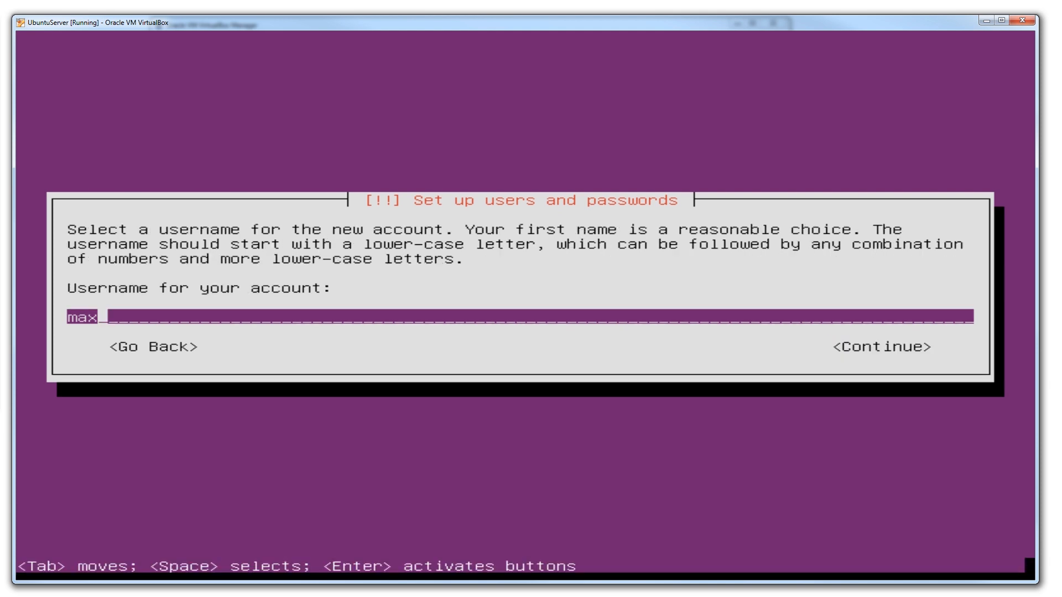
pyautogui.press('Tab')
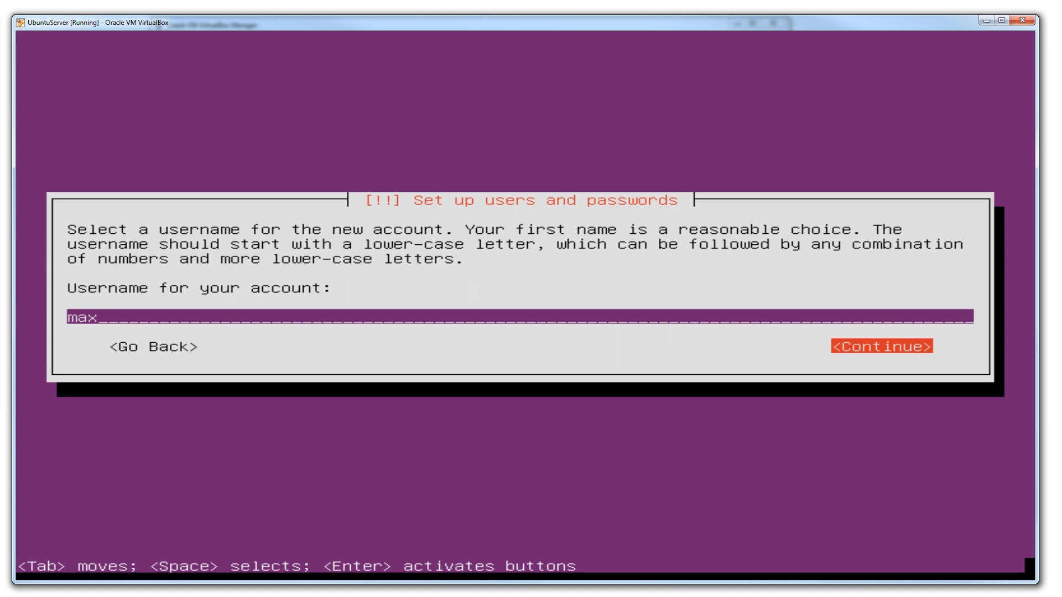
pyautogui.press('Return')
# - Enter the new user's password, enable Show Password in Clear and continue to the verification
pyautogui.write('***')
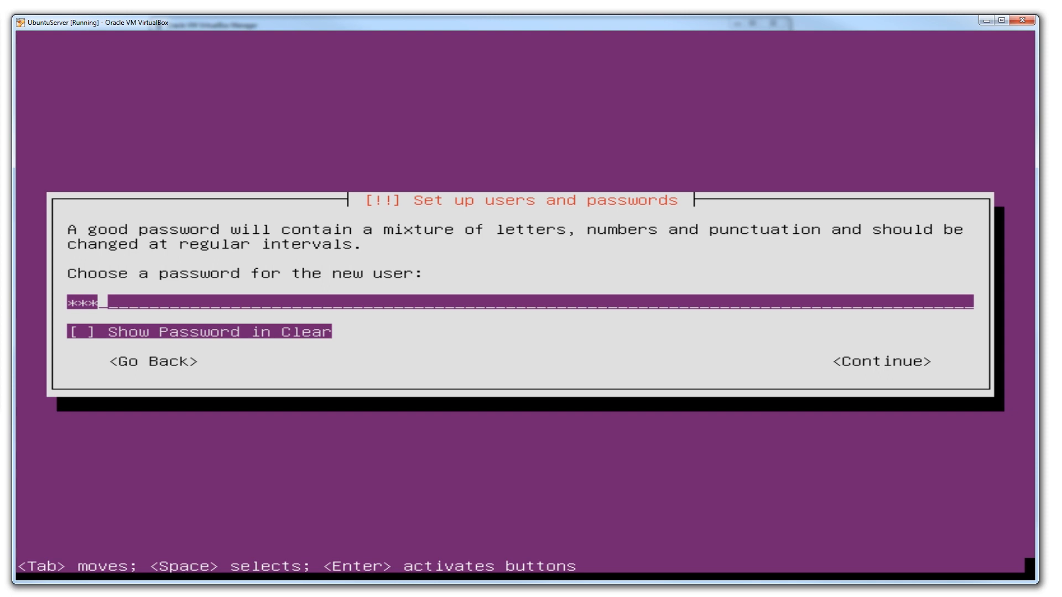
pyautogui.press('Tab')
pyautogui.press('space')
pyautogui.press('space')
pyautogui.press('space')
pyautogui.press('Tab')
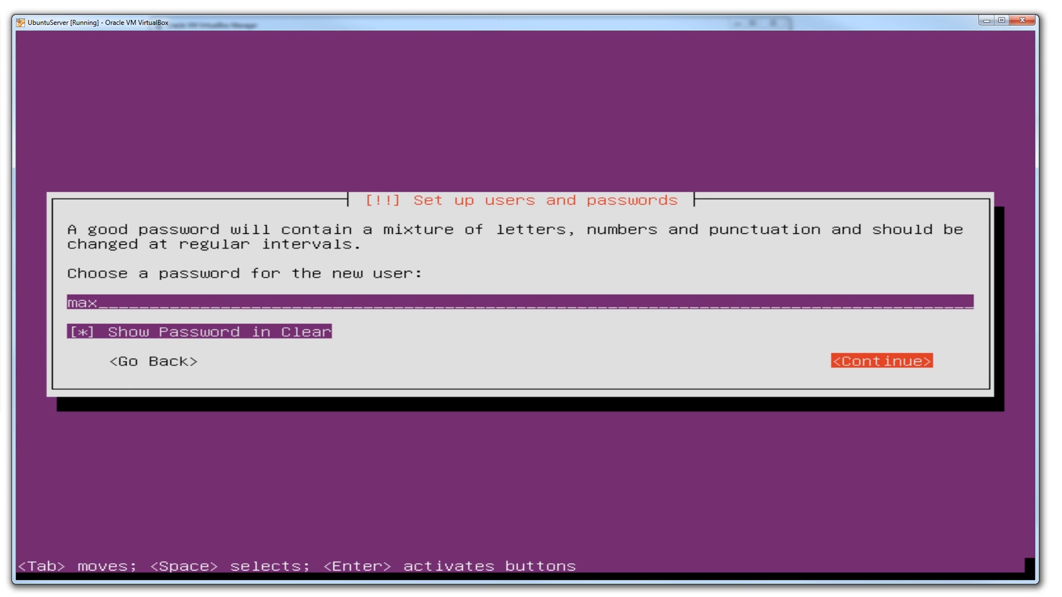
pyautogui.press('Return')
# - Re-enter the new user's password with Show Password in Clear enabled and accept using a weak password
pyautogui.press('Tab')
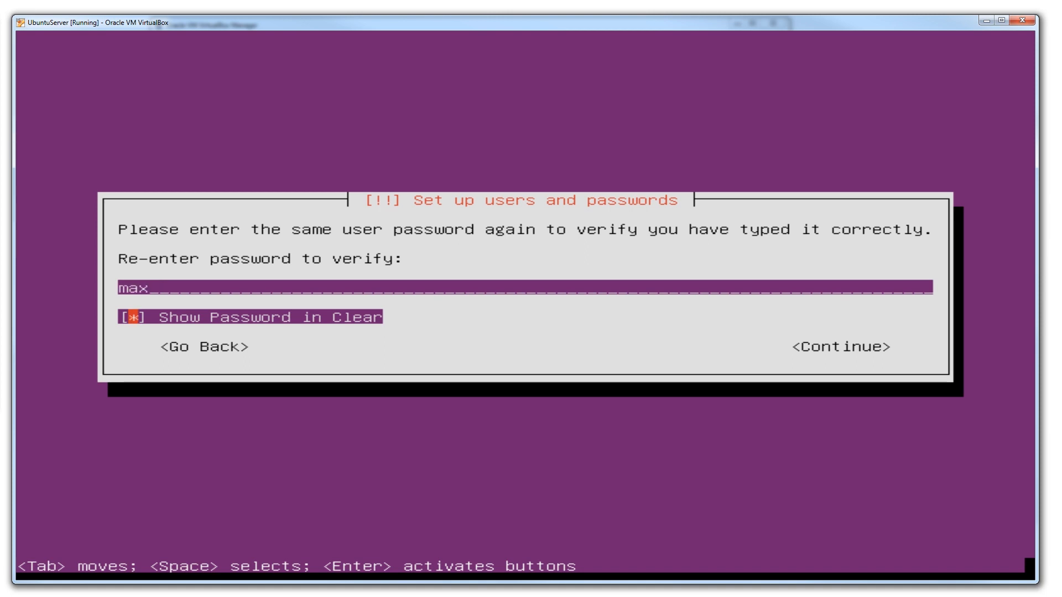
pyautogui.press('Tab')
pyautogui.press('Return')
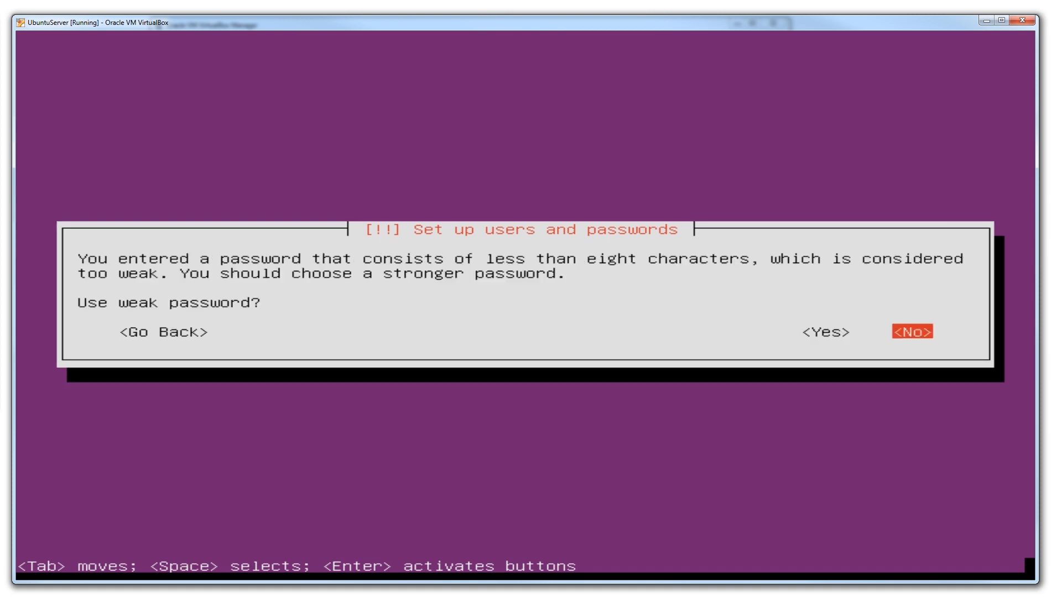
pyautogui.press('Left')
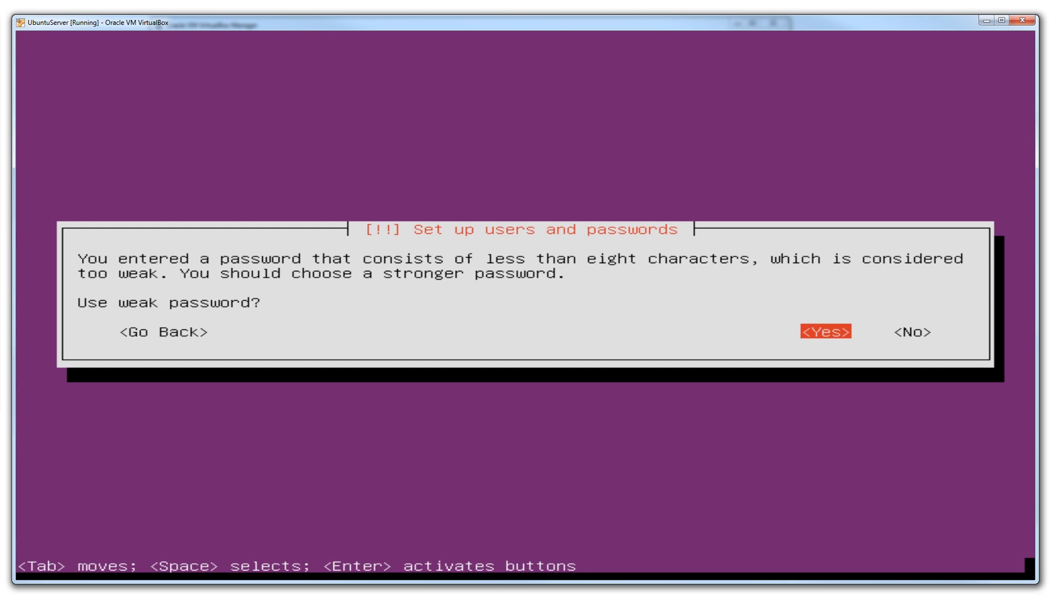
pyautogui.press('Return')
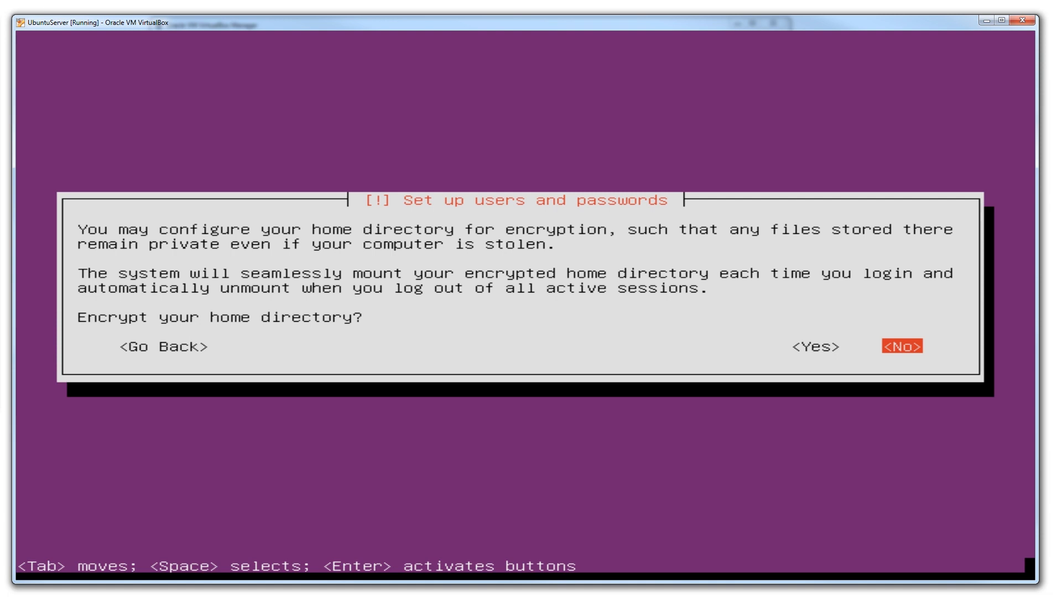
# - Decline home directory encryption and confirm Africa/Johannesburg as the time zone
pyautogui.press('Return')
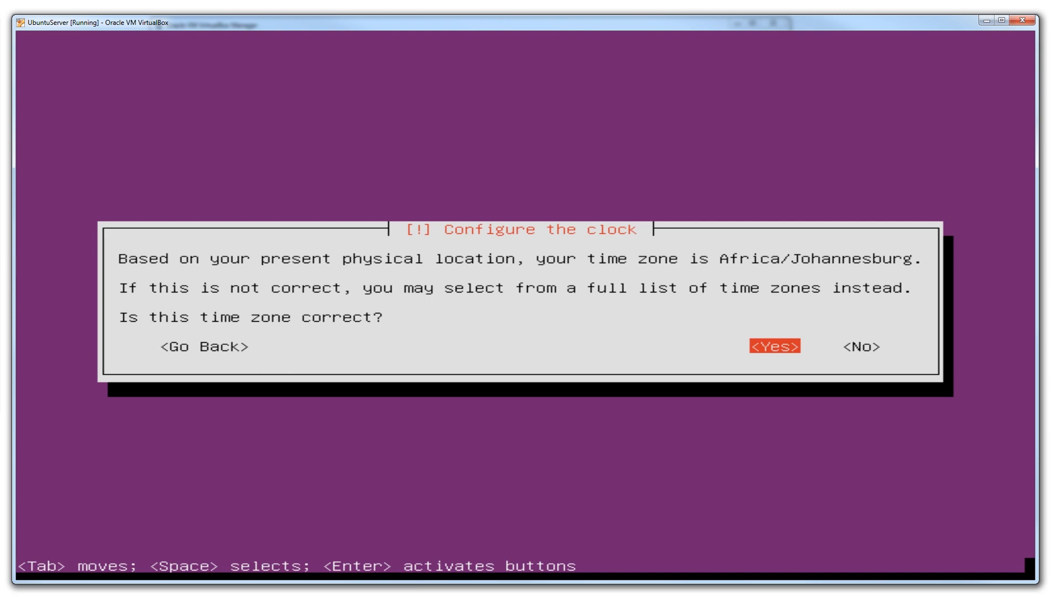
pyautogui.press('Return')
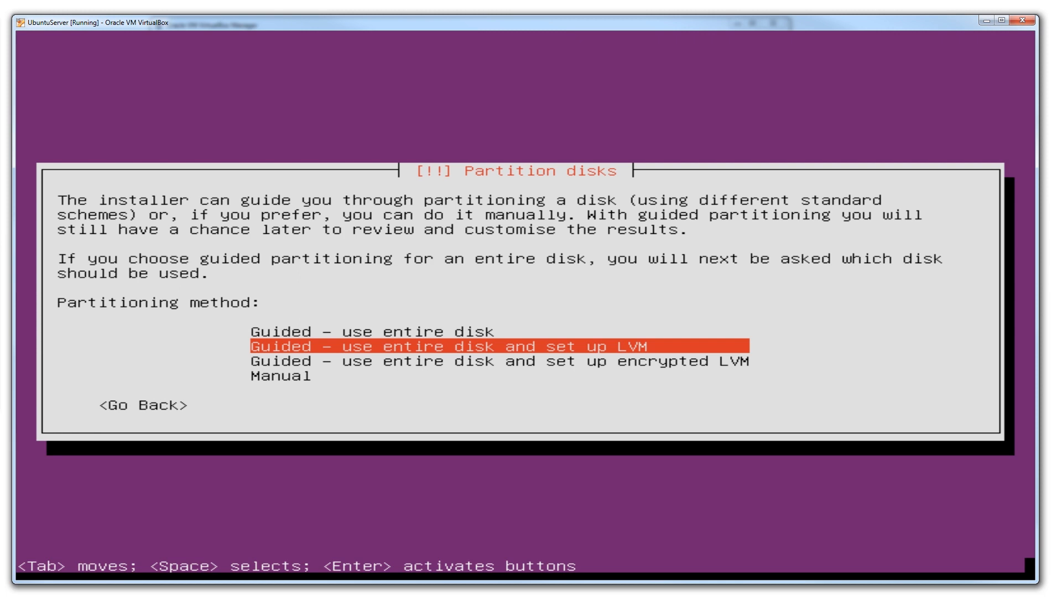
# - Choose the partitioning method "Guided - use entire disk", without LVM
pyautogui.press('Up')
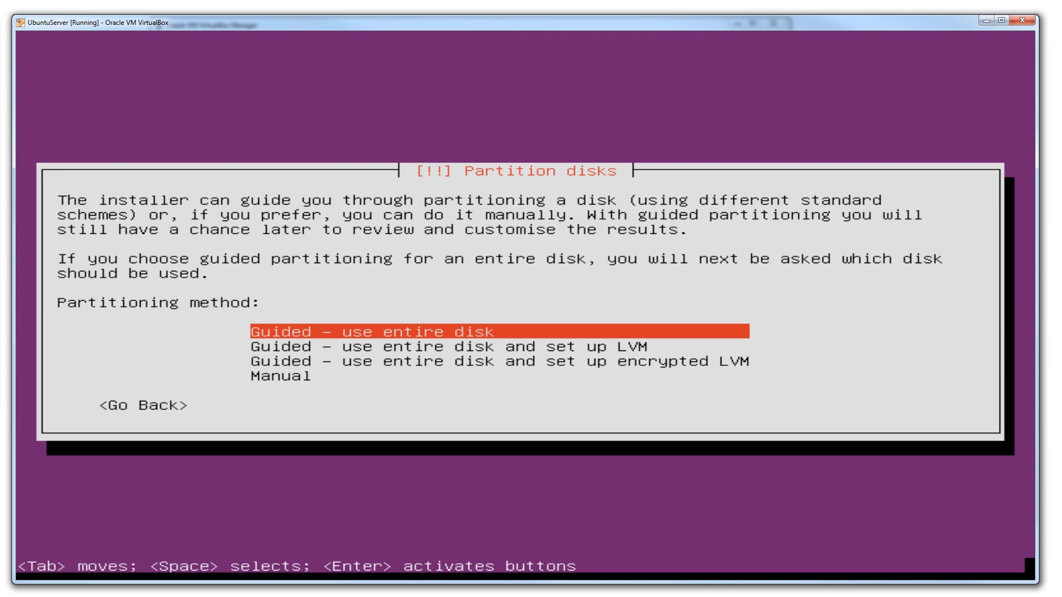
pyautogui.press('Down')
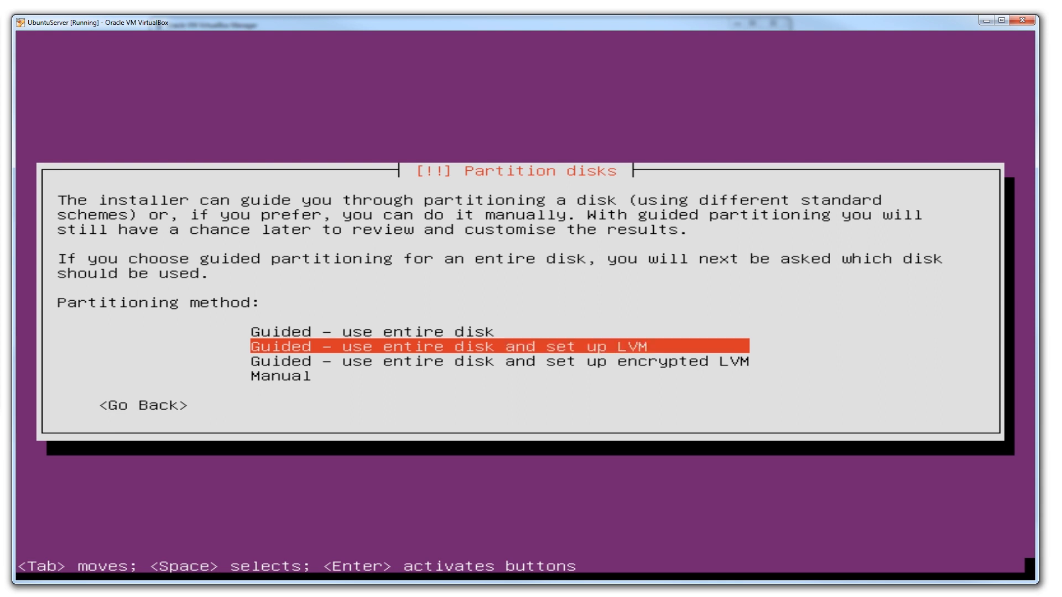
pyautogui.press('Down')
pyautogui.press('Down')
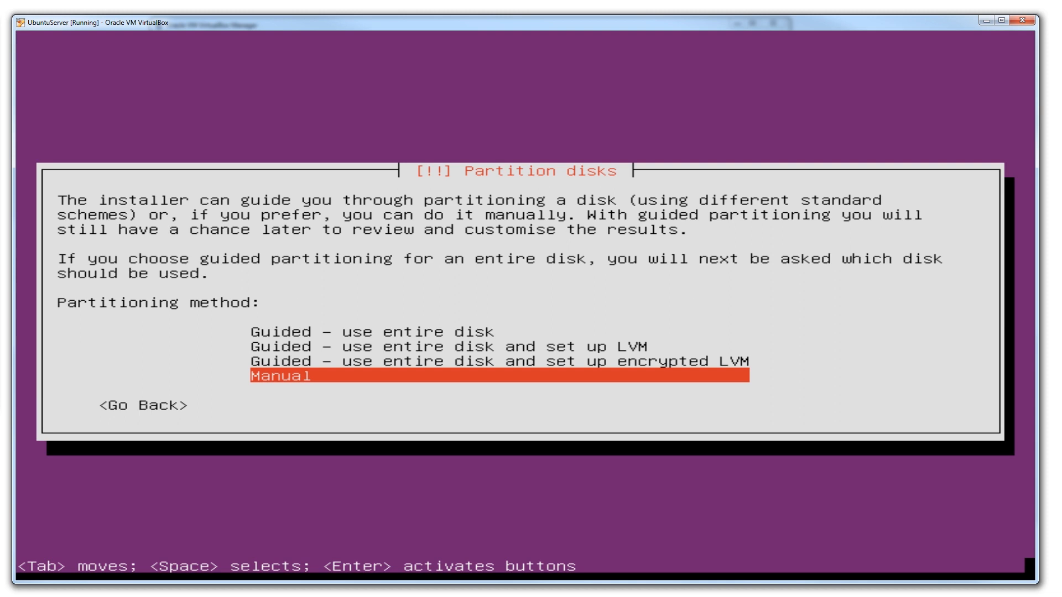
pyautogui.press('Up')
pyautogui.press('Up')
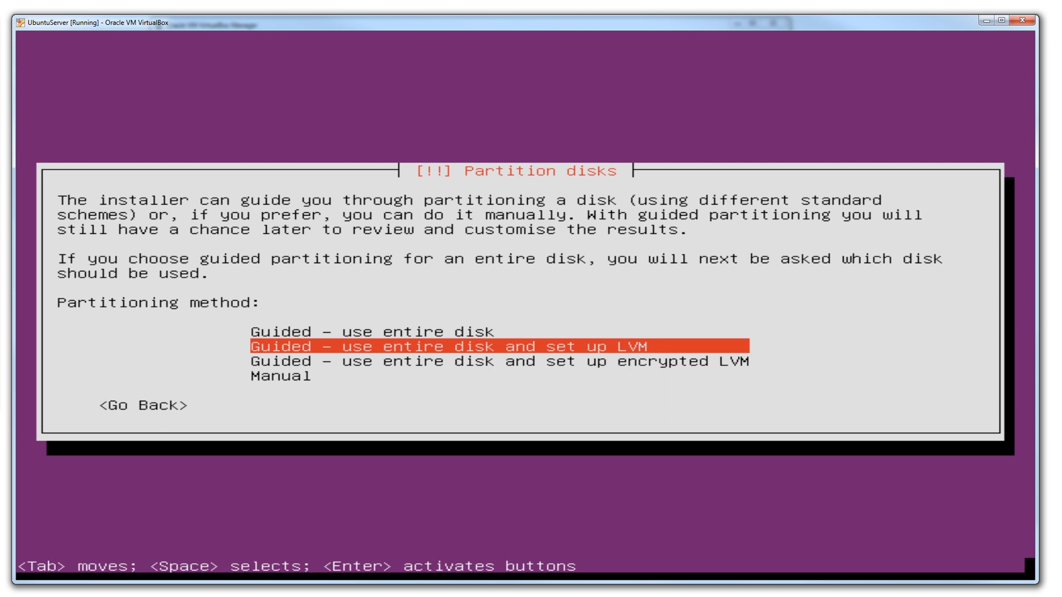
pyautogui.press('Down')
pyautogui.press('Up')
pyautogui.press('Down')
pyautogui.press('Up')
pyautogui.press('Up')
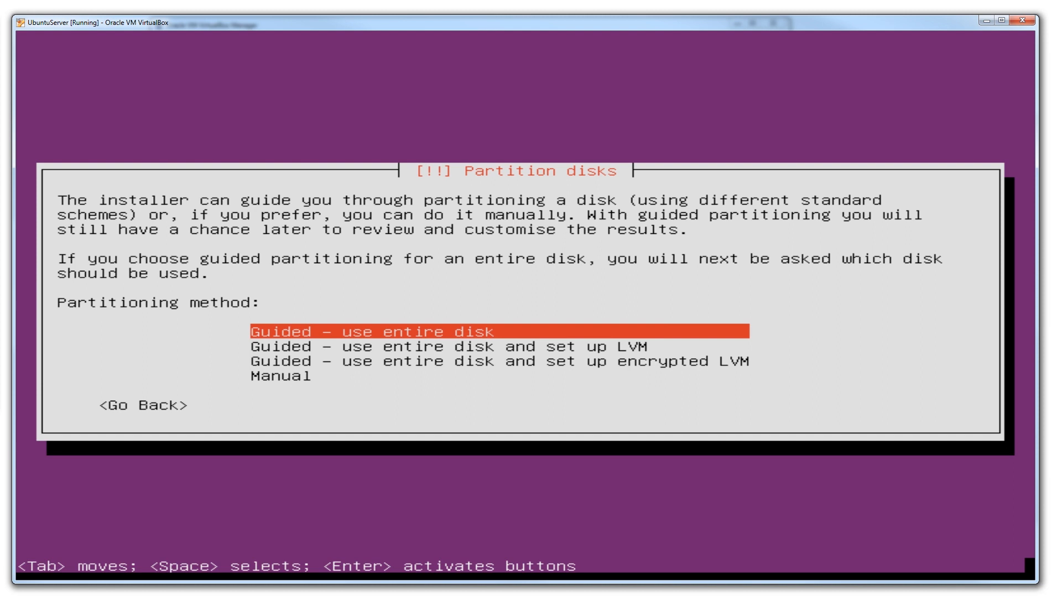
pyautogui.press('Return')
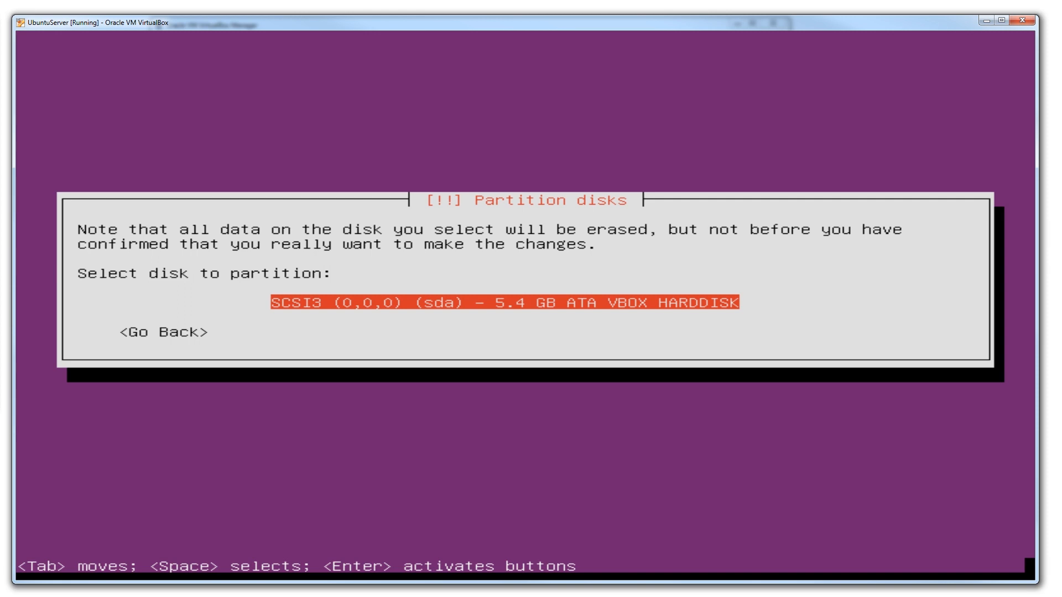
# - Select the SCSI3 (0,0,0) (sda) VBOX hard disk for partitioning and write the changes to it
pyautogui.press('Return')
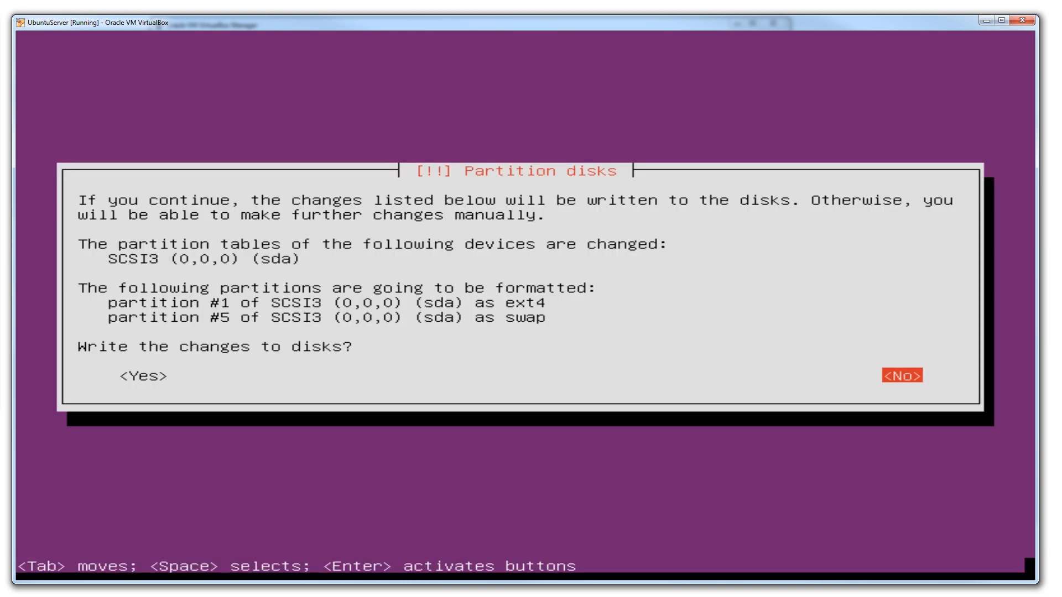
pyautogui.press('Tab')
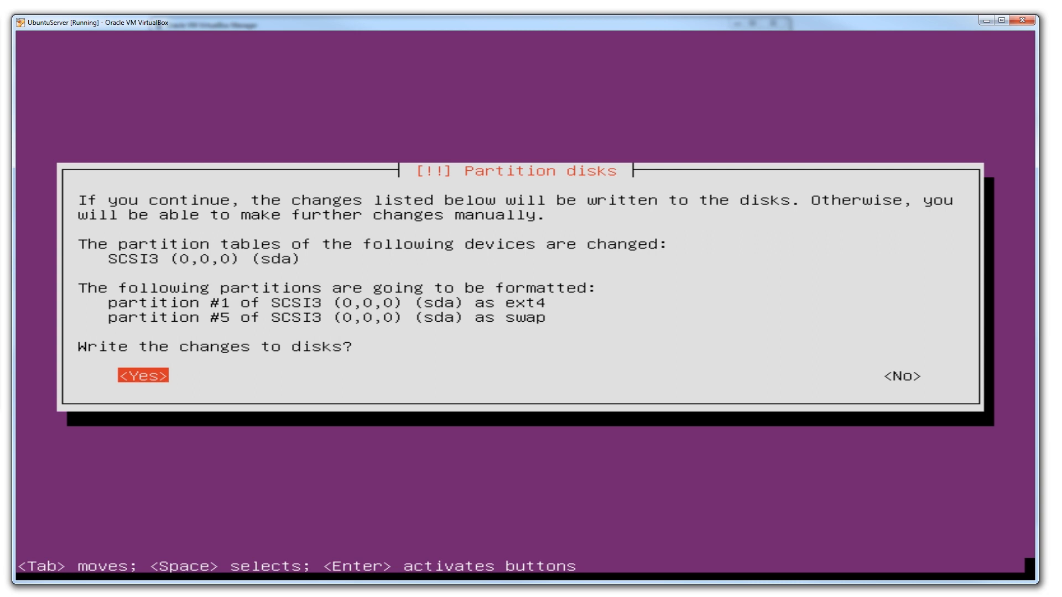
pyautogui.press('Return')
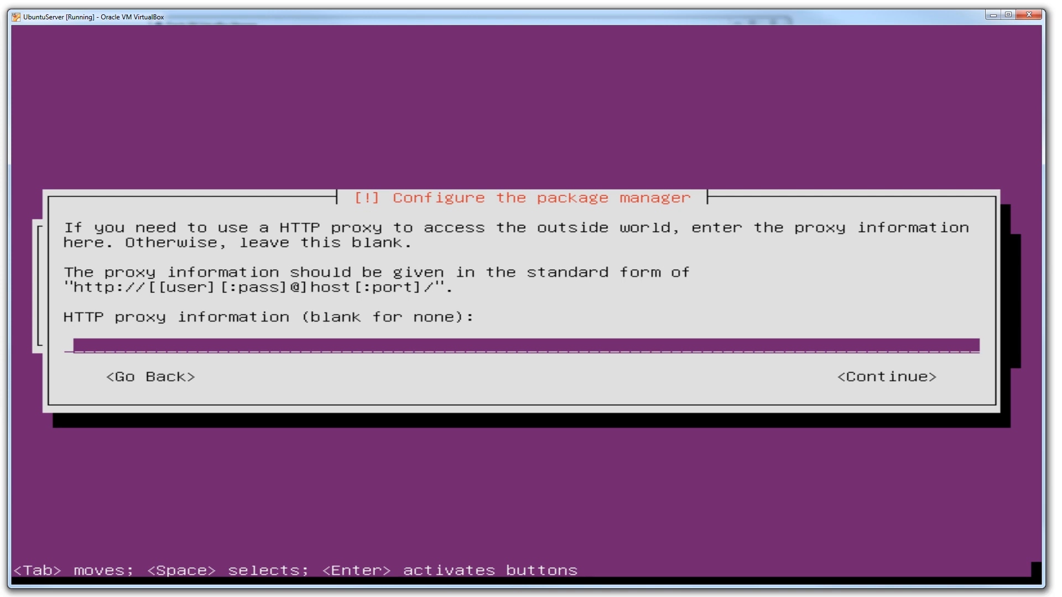
# - Leave the HTTP proxy blank and set upgrades to install security updates automatically
pyautogui.press('Tab')
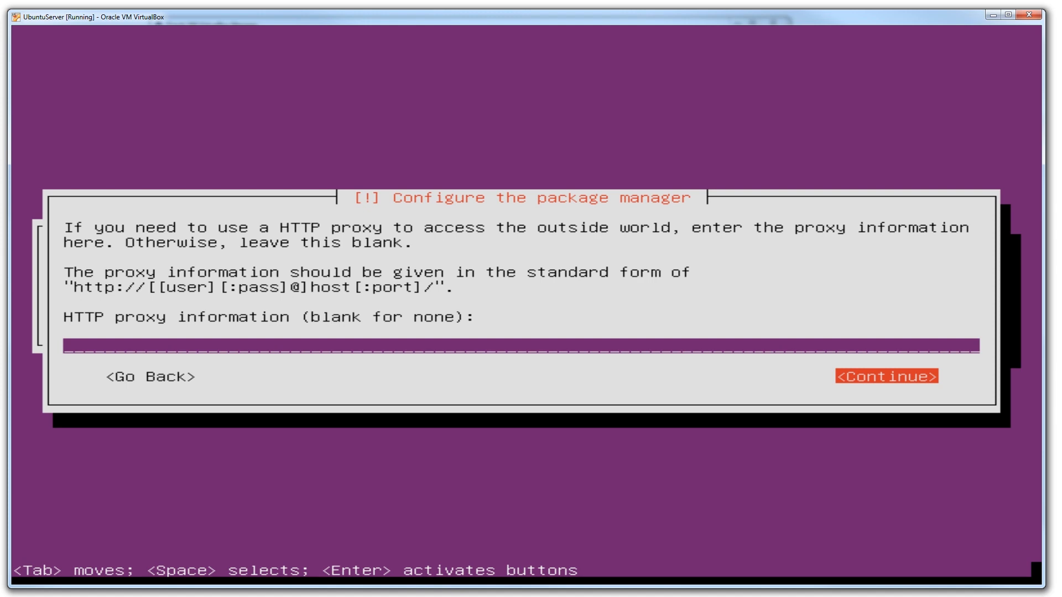
pyautogui.press('Return')
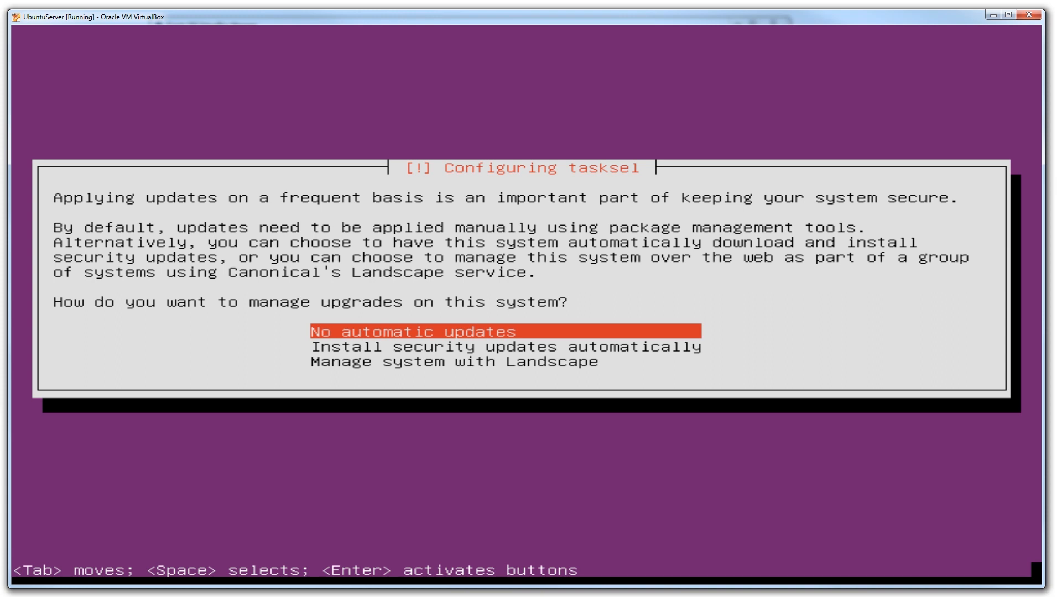
pyautogui.press('Down')
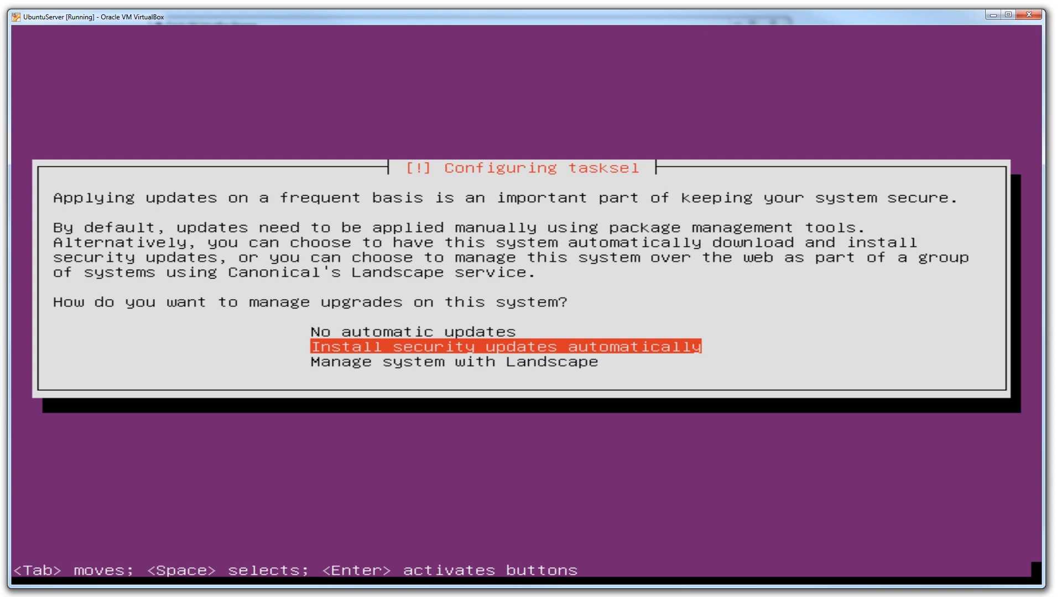
pyautogui.press('Return')
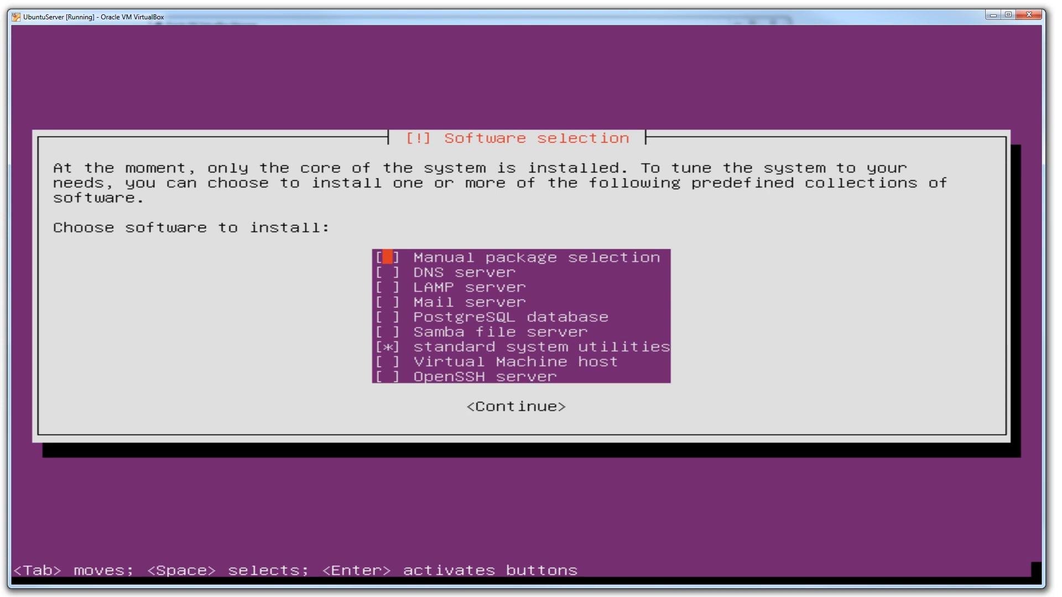
# - Add LAMP server and OpenSSH server to the software to install
pyautogui.press('Down')
pyautogui.press('Down')
pyautogui.press('space')
pyautogui.press('Down')
# - Confirm the software selection and start installing the chosen collections
pyautogui.press('Down')
pyautogui.press('Down')
pyautogui.press('Down')
pyautogui.press('Down')
pyautogui.press('Down')
pyautogui.press('space')
pyautogui.press('Up')
pyautogui.press('Up')
pyautogui.press('Up')
pyautogui.press('Up')
pyautogui.press('Up')
pyautogui.press('Up')
pyautogui.press('Down')
pyautogui.press('Up')
pyautogui.press('space')
pyautogui.press('space')
pyautogui.press('Down')
pyautogui.press('Down')
pyautogui.press('Down')
pyautogui.press('Down')
pyautogui.press('Down')
pyautogui.press('Down')
pyautogui.press('Tab')
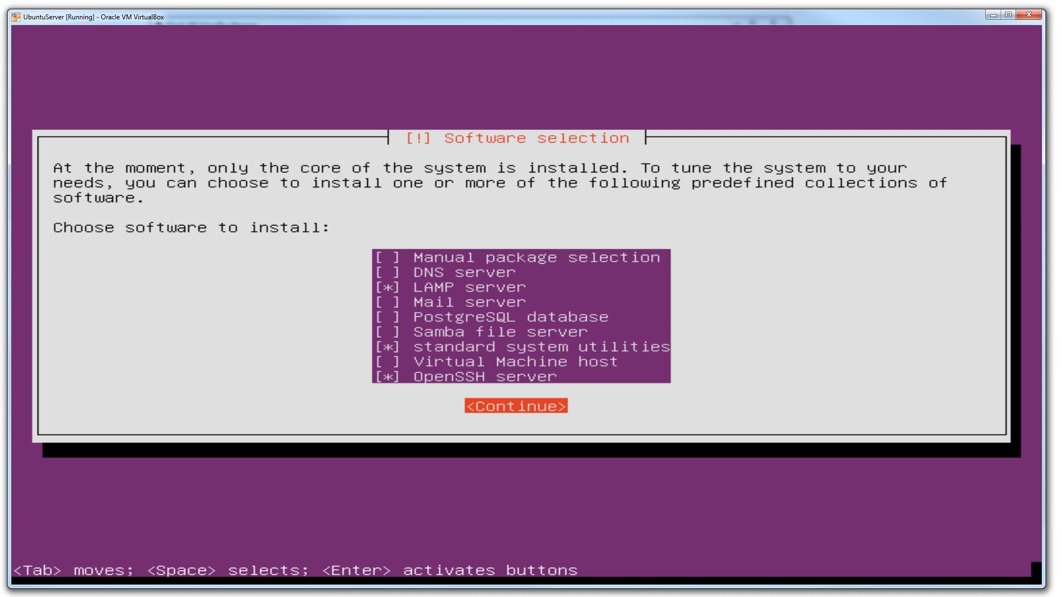
pyautogui.press('Return')
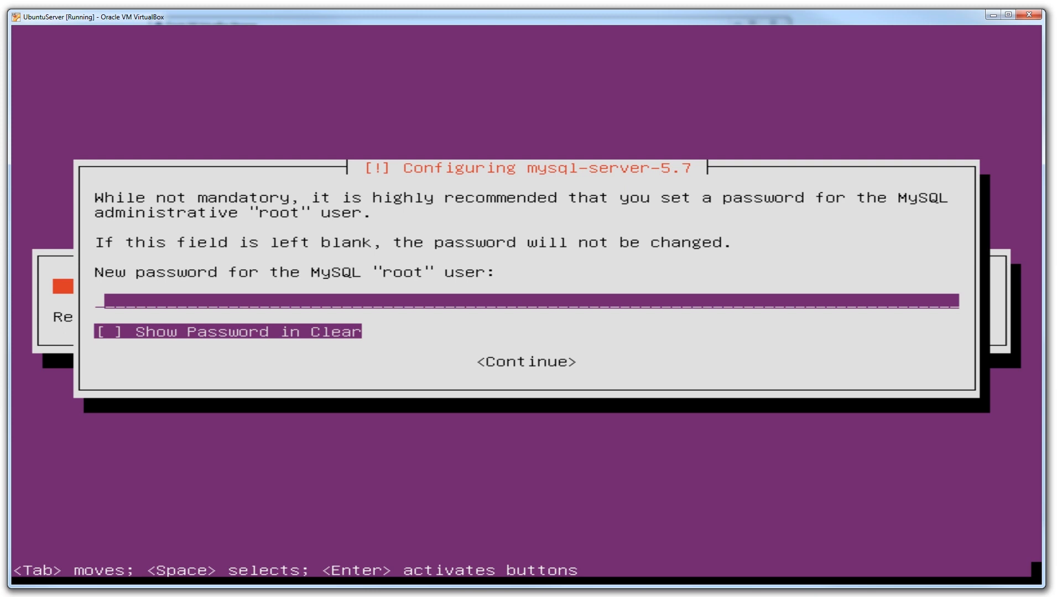
# - Enter a new password for the MySQL "root" user and continue to its confirmation
pyautogui.write('*')
pyautogui.press('BackSpace')
pyautogui.write('****')
pyautogui.press('Tab')
pyautogui.press('space')
pyautogui.press('space')
pyautogui.press('space')
pyautogui.press('space')
pyautogui.press('Tab')
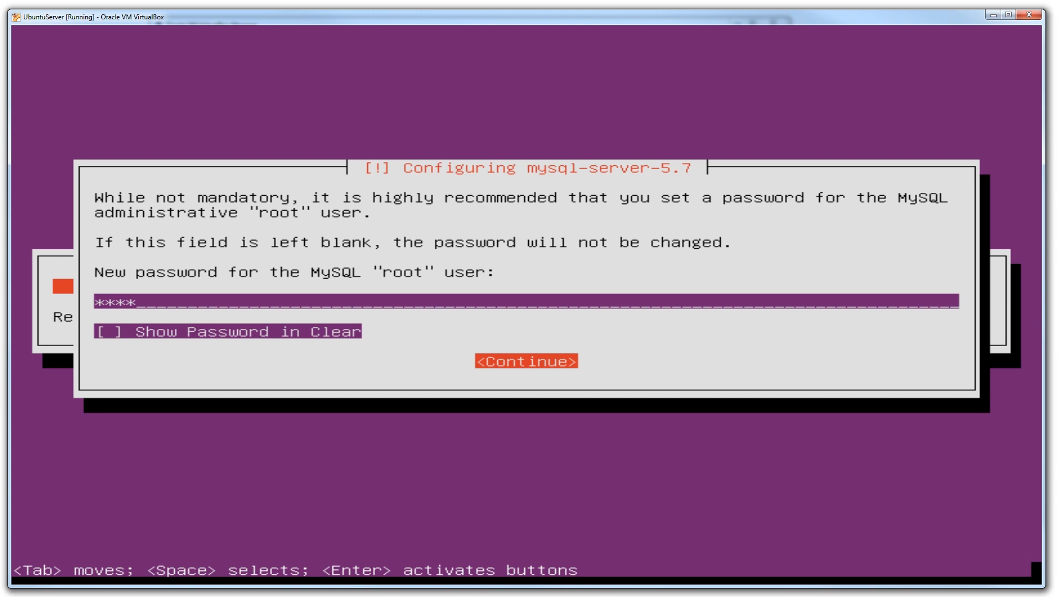
pyautogui.press('Return')
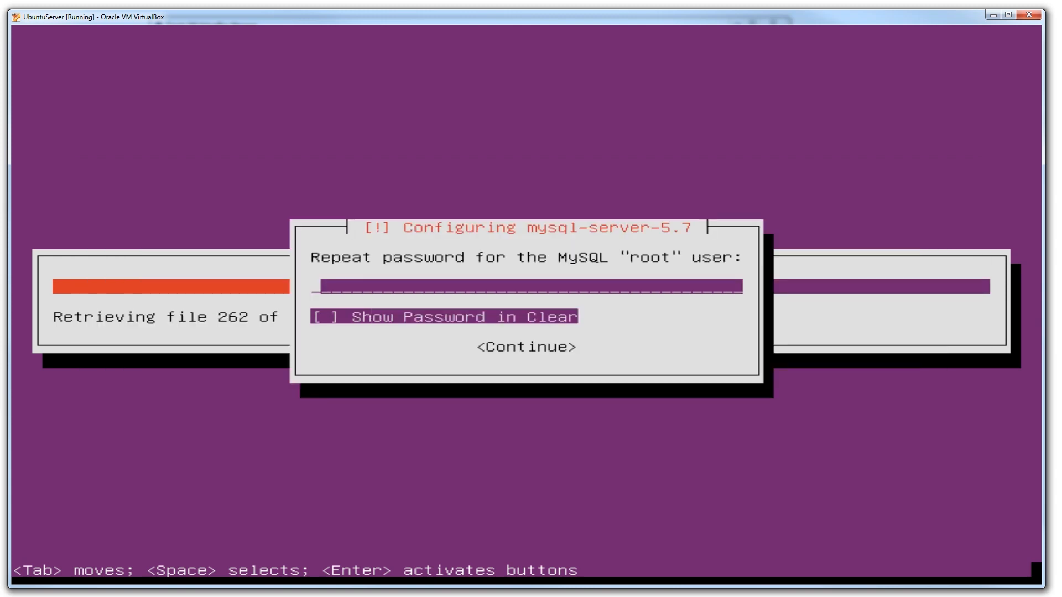
# - Repeat the MySQL "root" user's password, enable Show Password in Clear and continue the software installation
pyautogui.press('Tab')
pyautogui.press('space')
pyautogui.press('Tab')
pyautogui.press('Return')
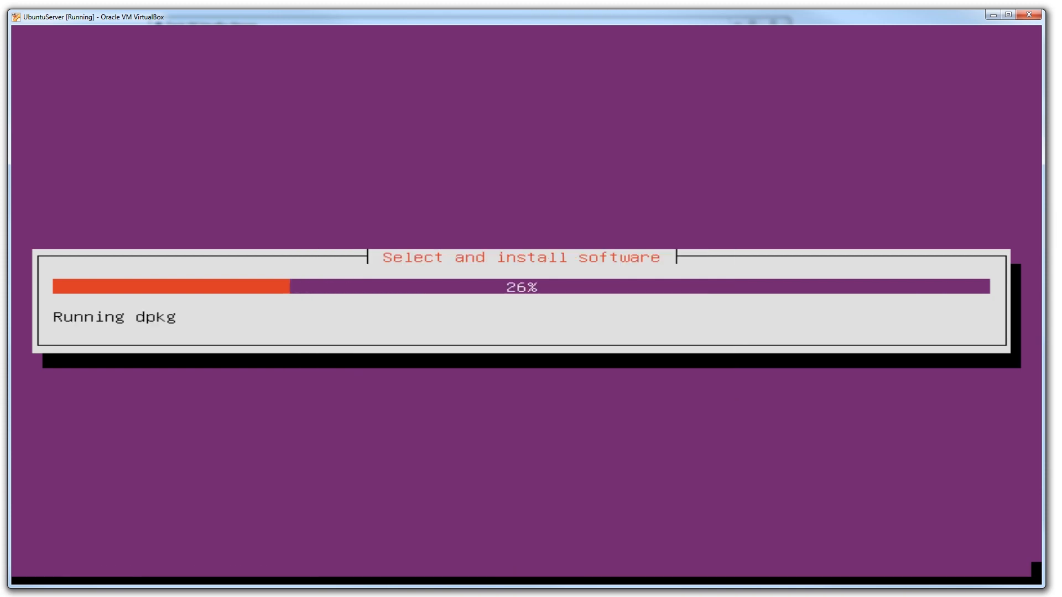
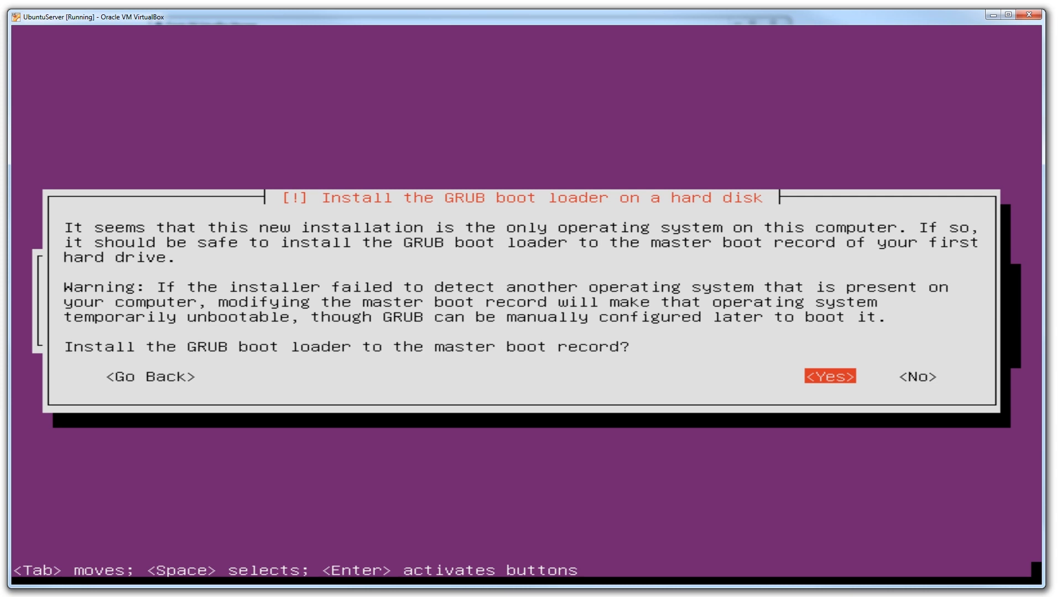
# - Install the GRUB boot loader to the master boot record
pyautogui.press('Return')
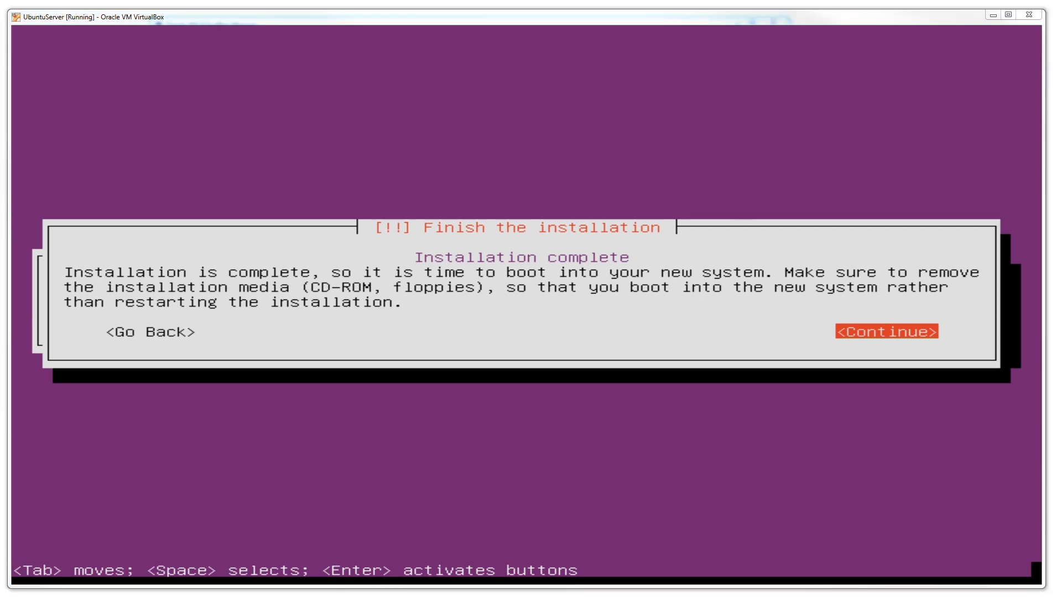
# - Switch to VirtualBox Manager and check the IDE controller's optical drive in the UbuntuServer machine's storage settings
pyautogui.hotkey('alt', 'Tab')
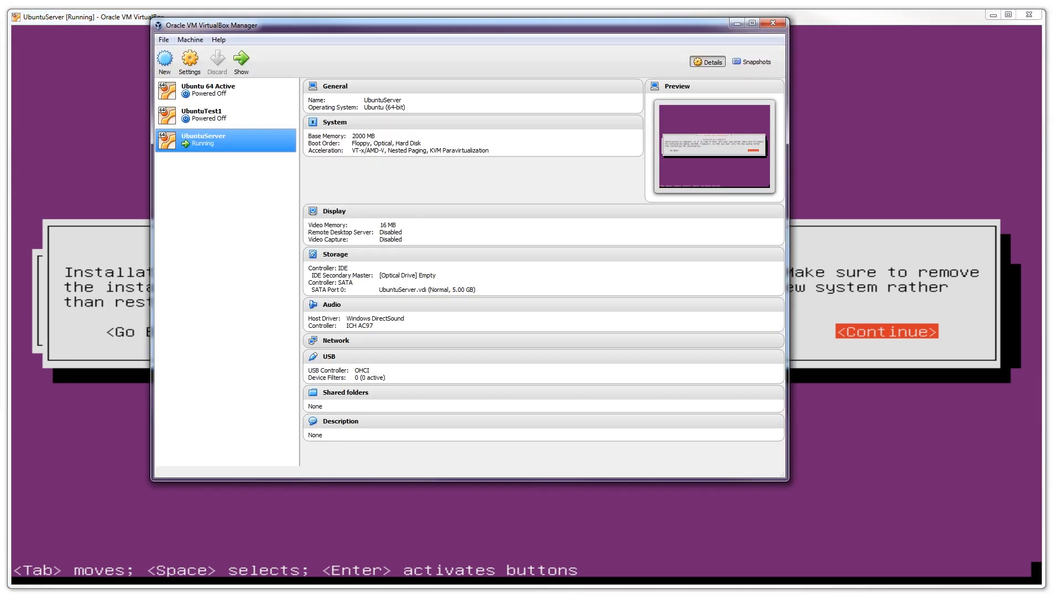
pyautogui.rightClick(210, 141)
pyautogui.click(239, 149)
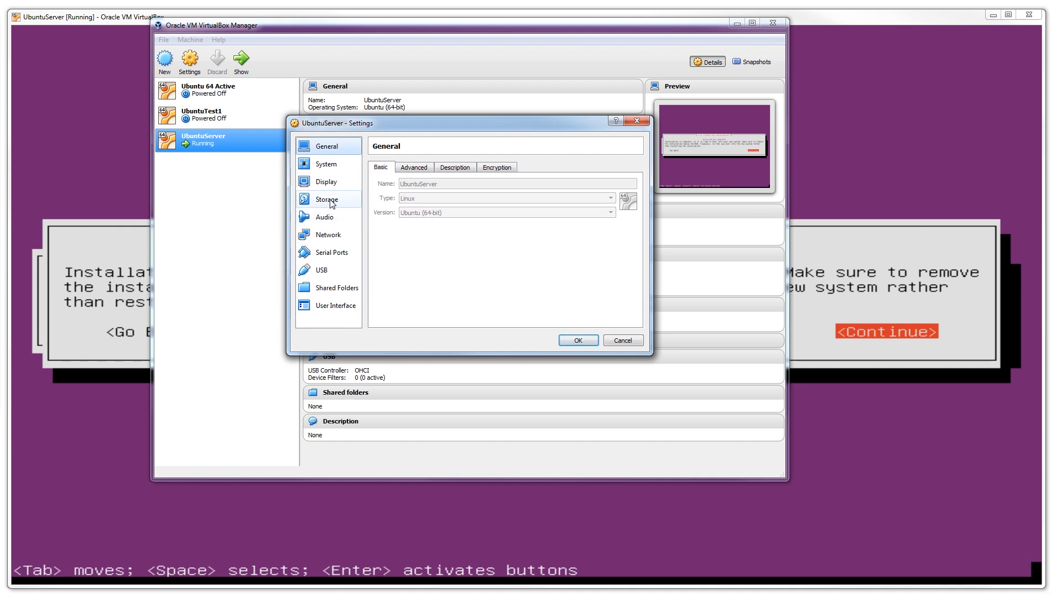
pyautogui.click(332, 202)
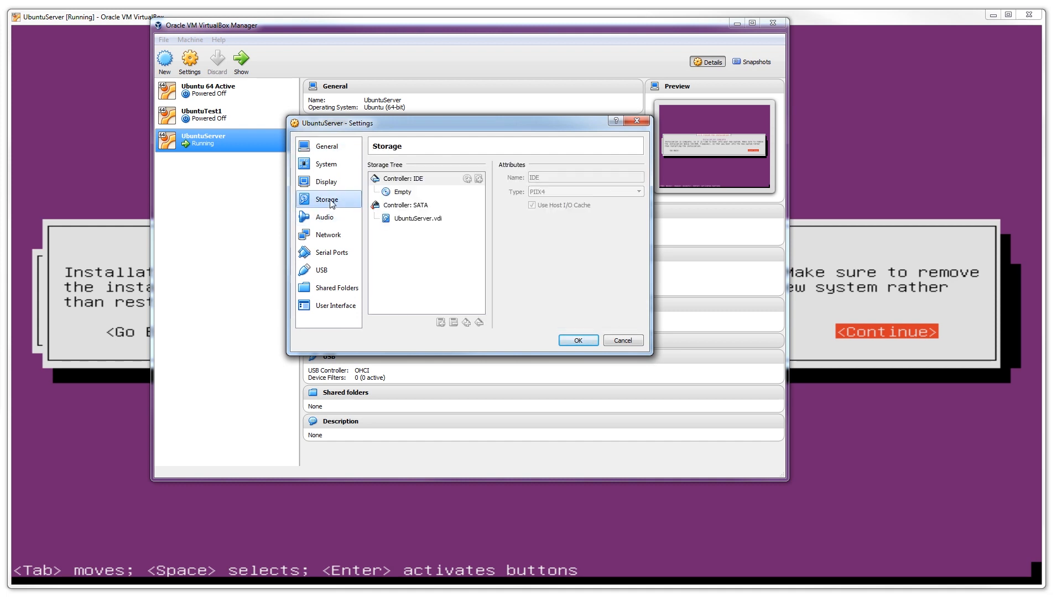
pyautogui.click(407, 193)
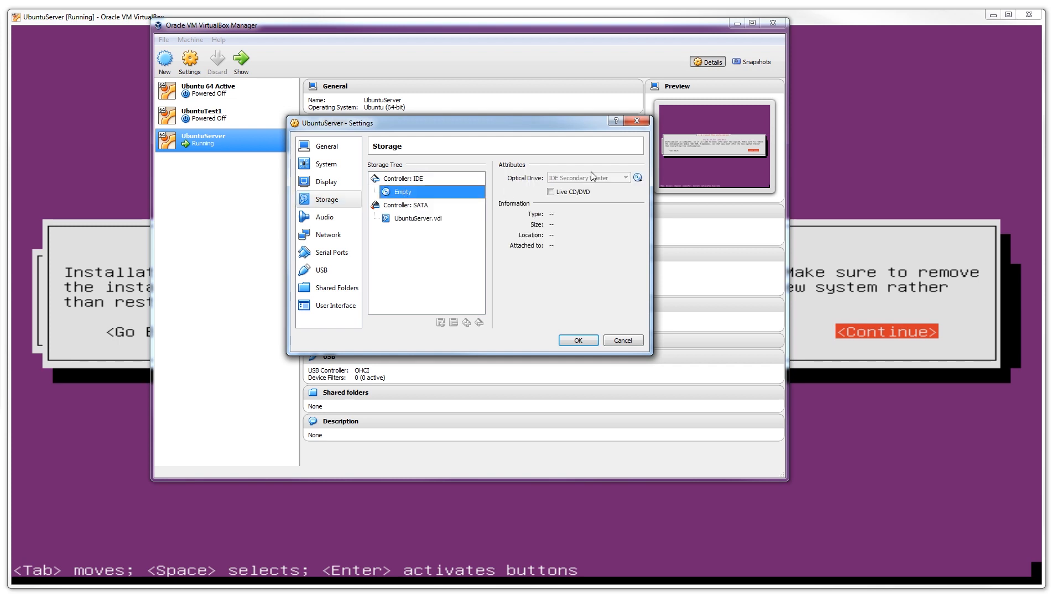
# - Attach ubuntu-16.04.2-server-amd64.iso to the optical drive, remove the disk from it and discard the settings changes
pyautogui.click(638, 178)
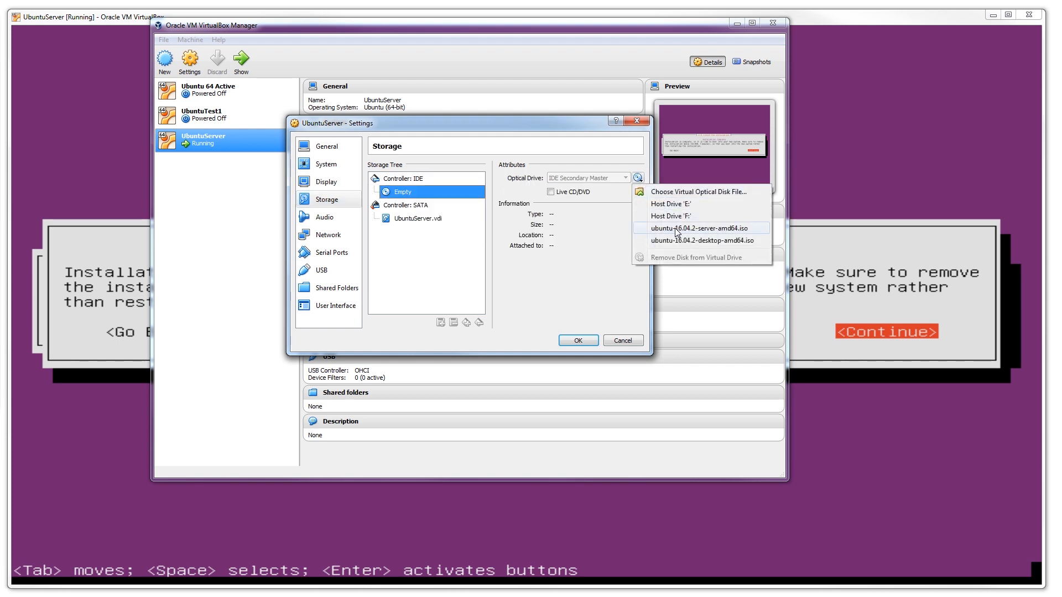
pyautogui.click(676, 229)
pyautogui.click(637, 177)
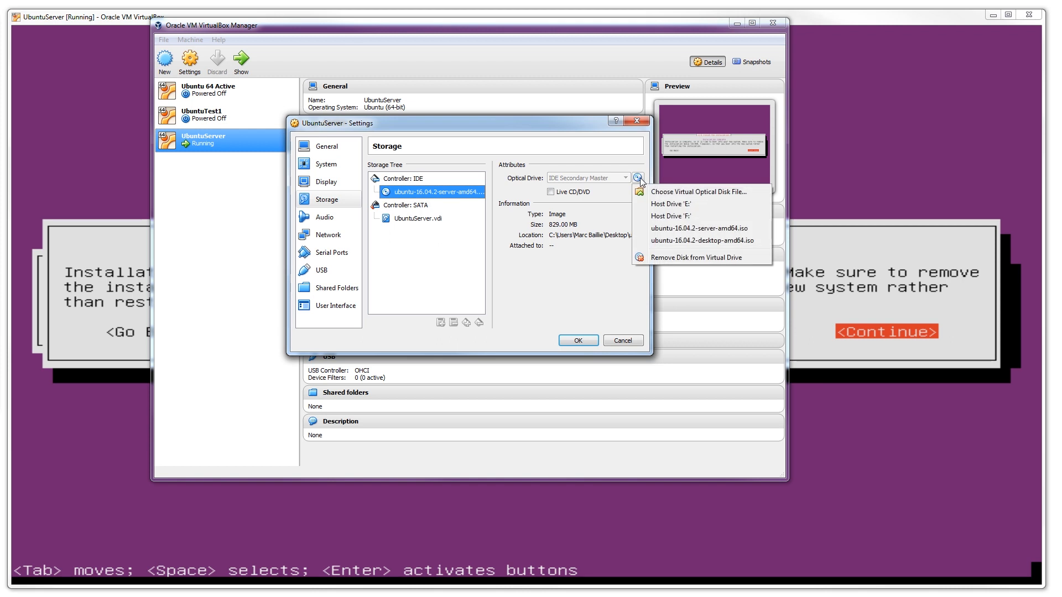
pyautogui.click(666, 259)
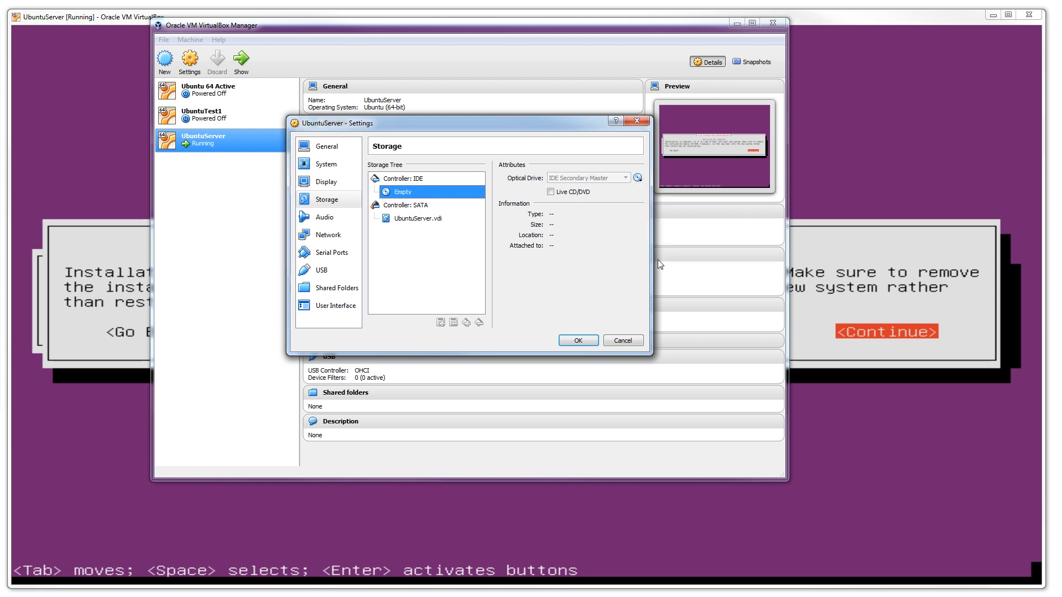
pyautogui.click(621, 341)
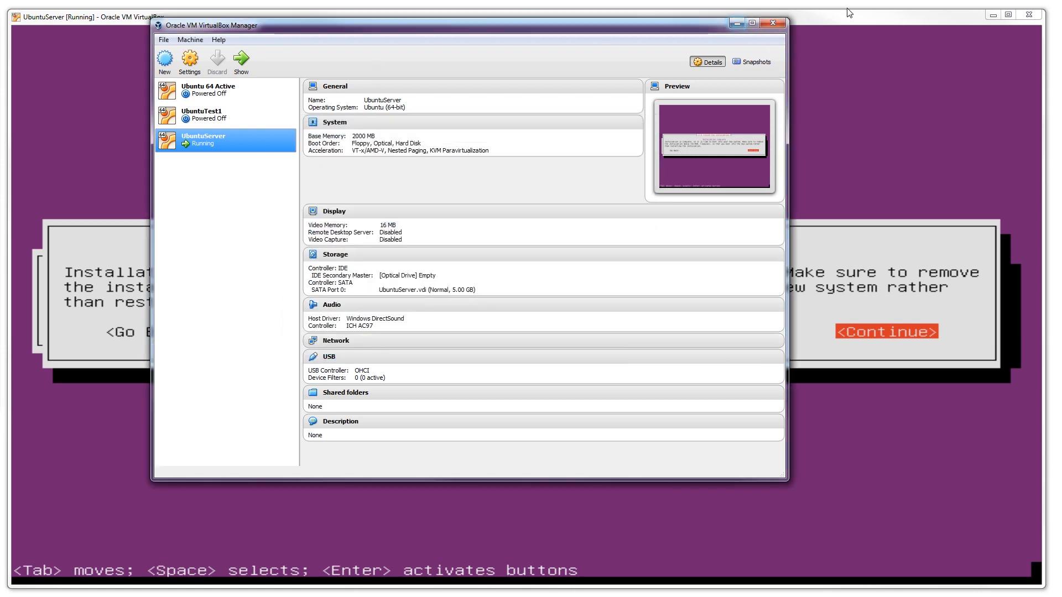
# - Return to the UbuntuServer installer and finish the installation by booting into the new system
pyautogui.click(736, 25)
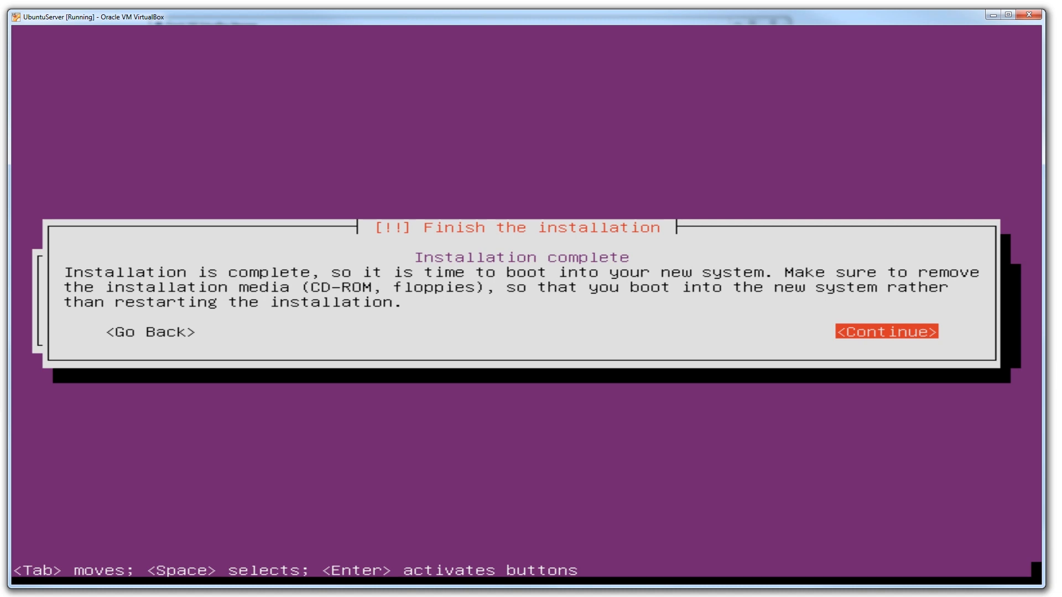
pyautogui.press('Return')
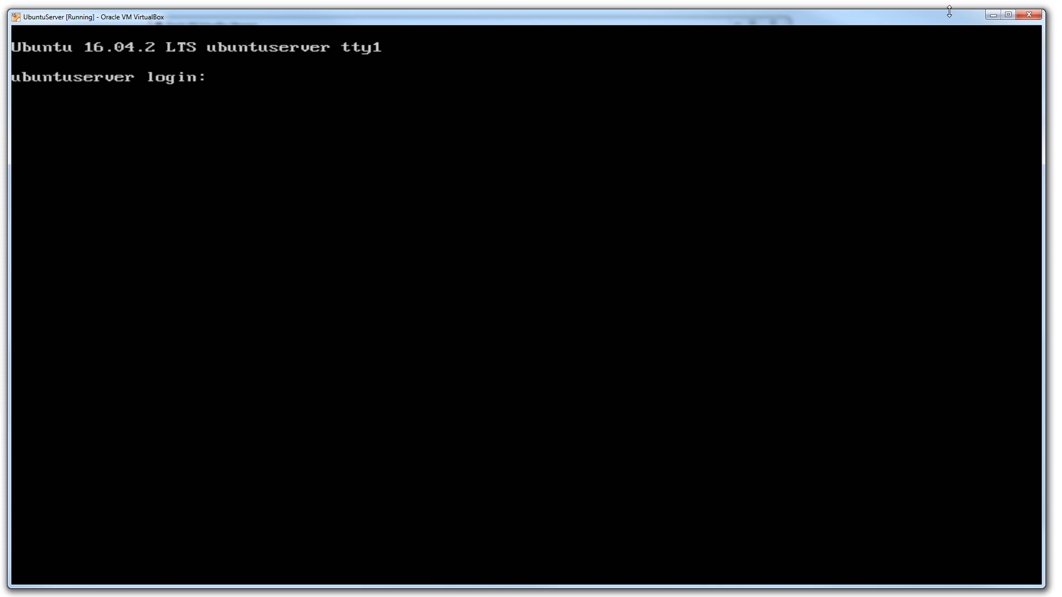
# - Log in to the server console with the user account's username and password
pyautogui.write('max')
pyautogui.press('Return')
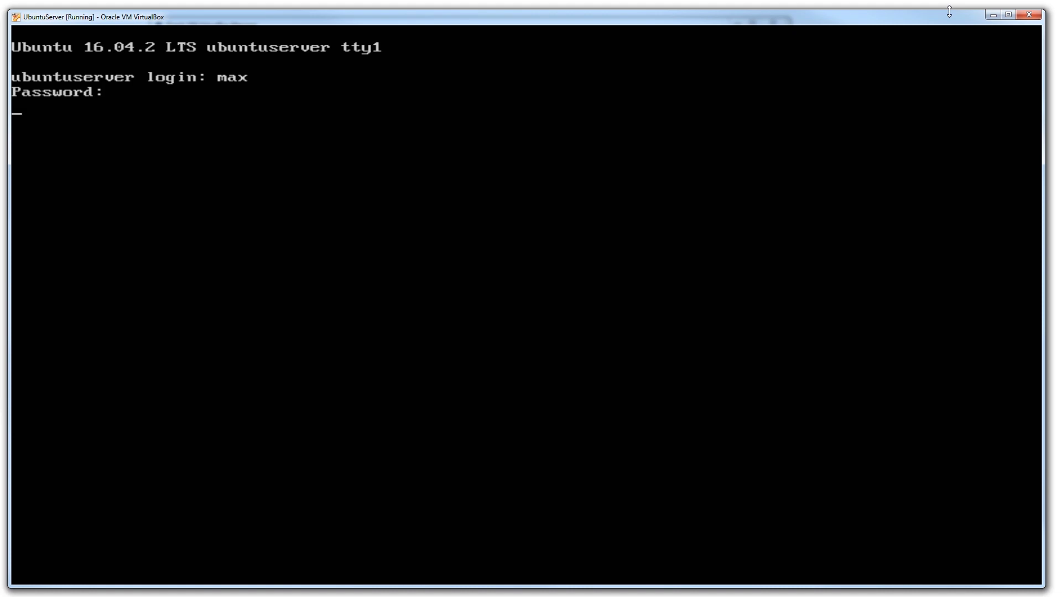
pyautogui.press('Return')
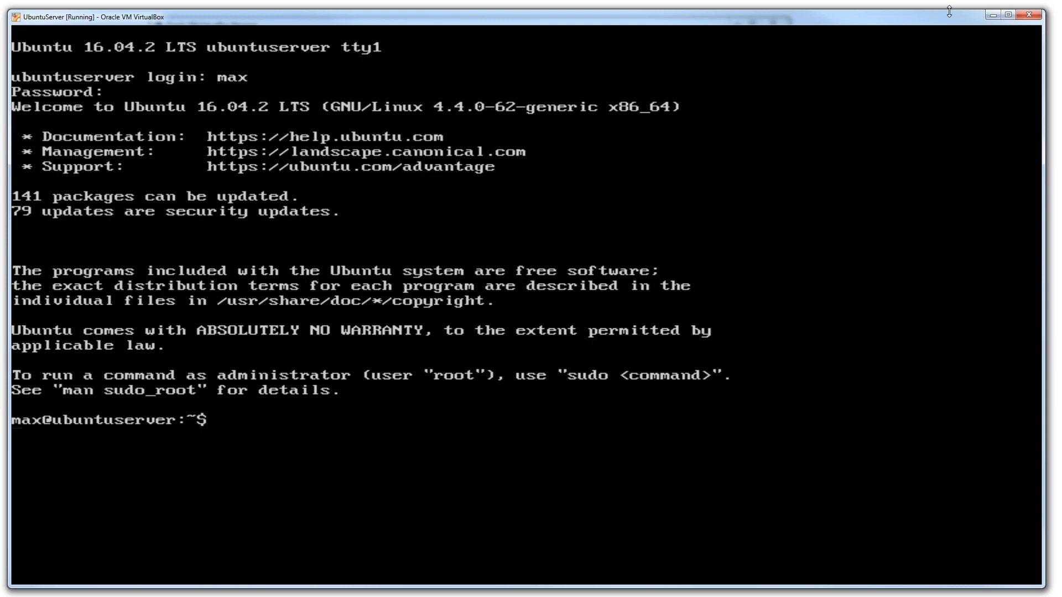
# - Open text.txt in nano with sudo, entering the sudo password, and exit the editor without saving
pyautogui.write('sudo')
pyautogui.write('nano')
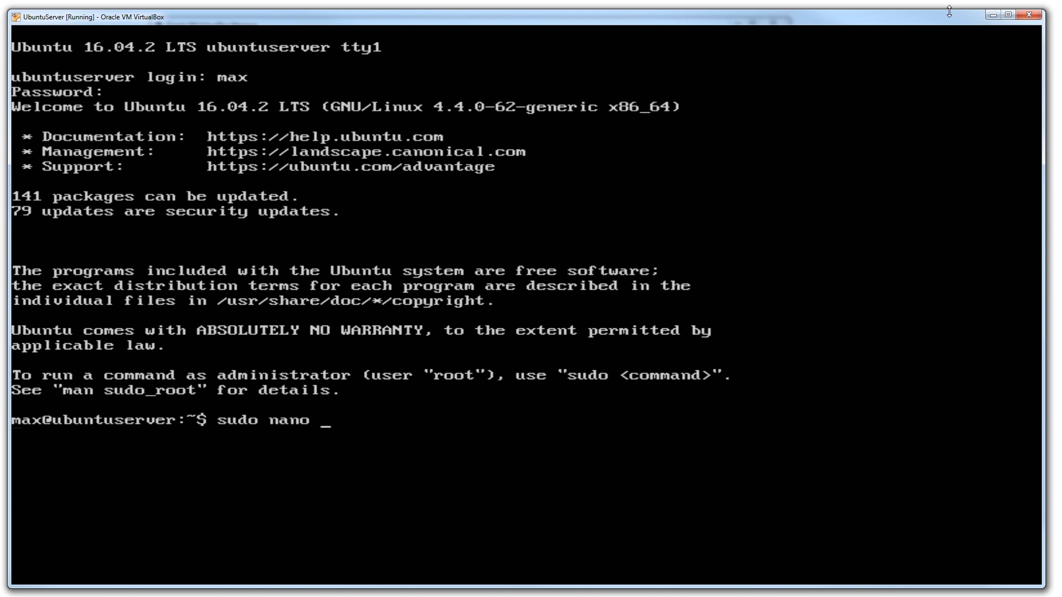
pyautogui.write('text.txt')
pyautogui.press('Return')
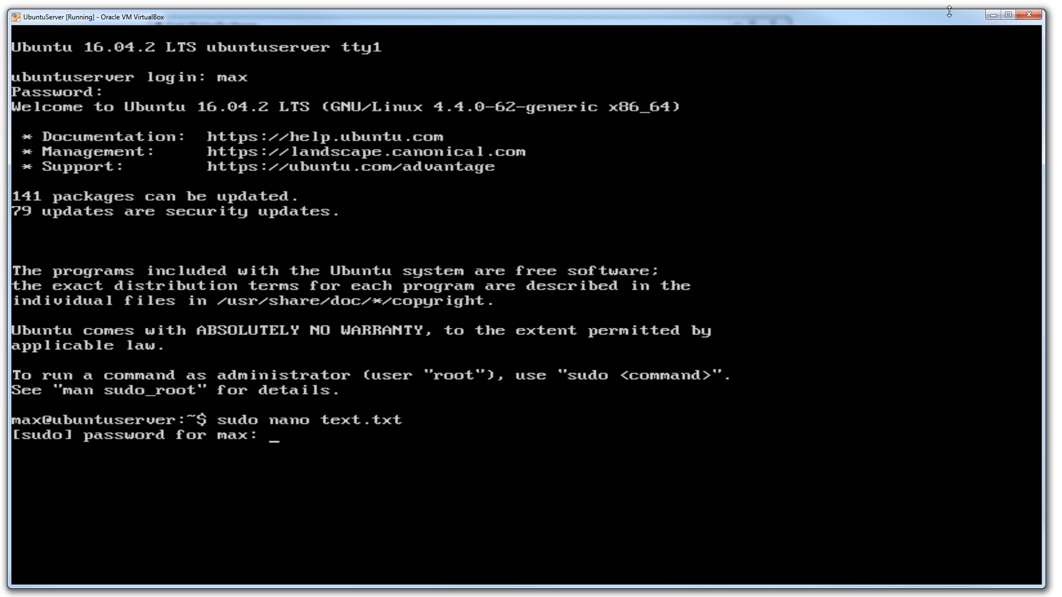
pyautogui.press('Return')
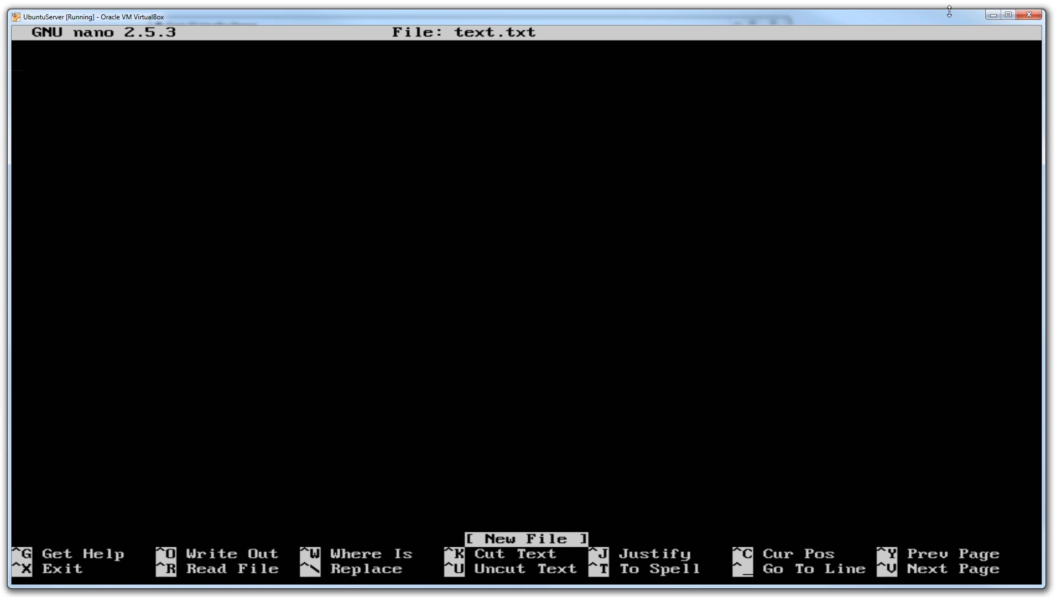
pyautogui.hotkey('ctrl', 'x')
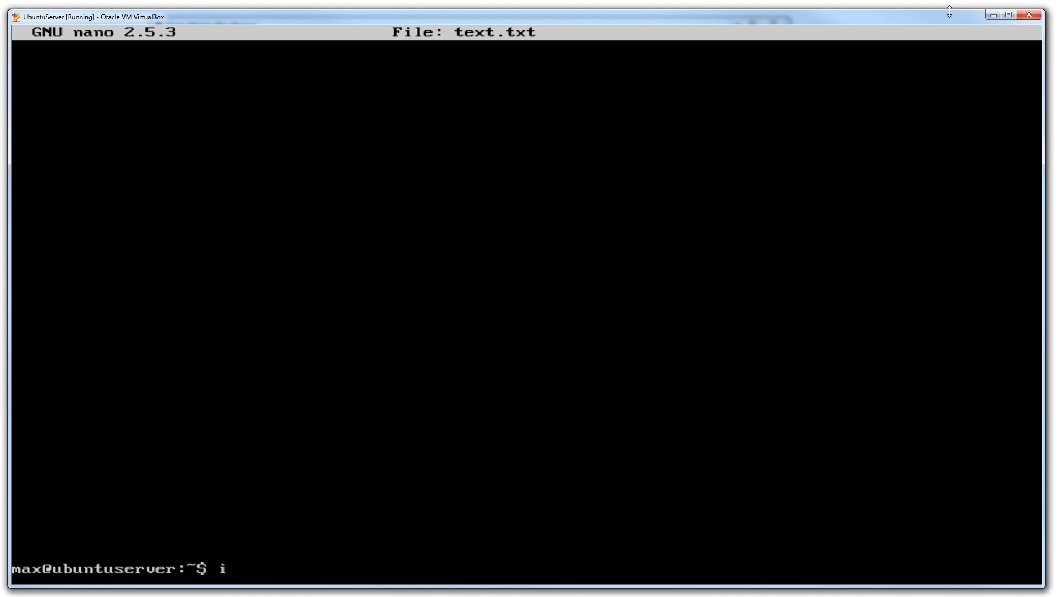
# - Look up the server's network configuration and IP address with ifconfig
pyautogui.write('config')
pyautogui.press('Return')
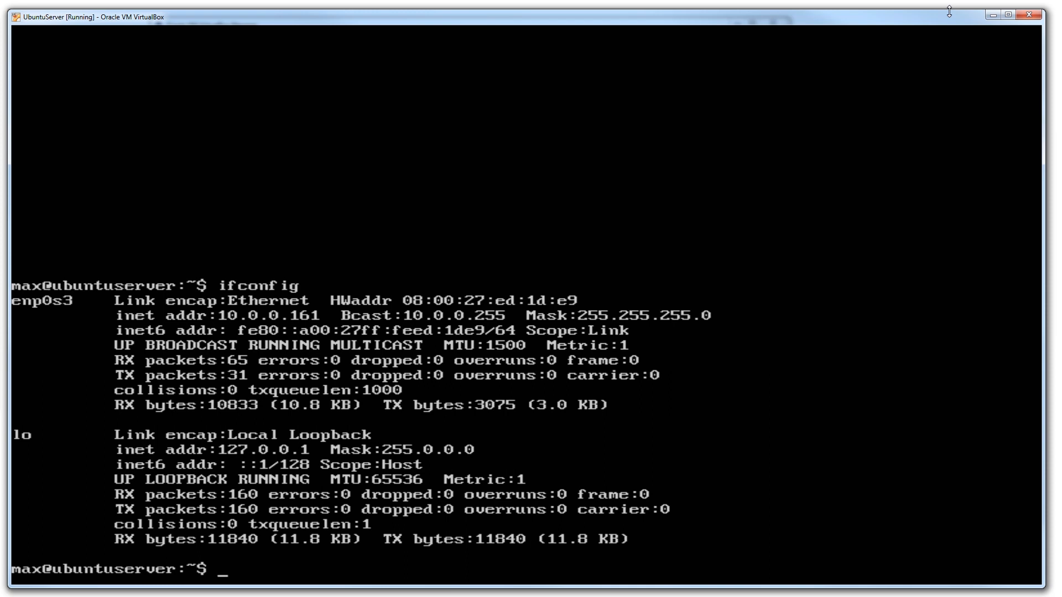
# - Check the installed Apache version with the command apache2 -v
pyautogui.write('apache2 -v')
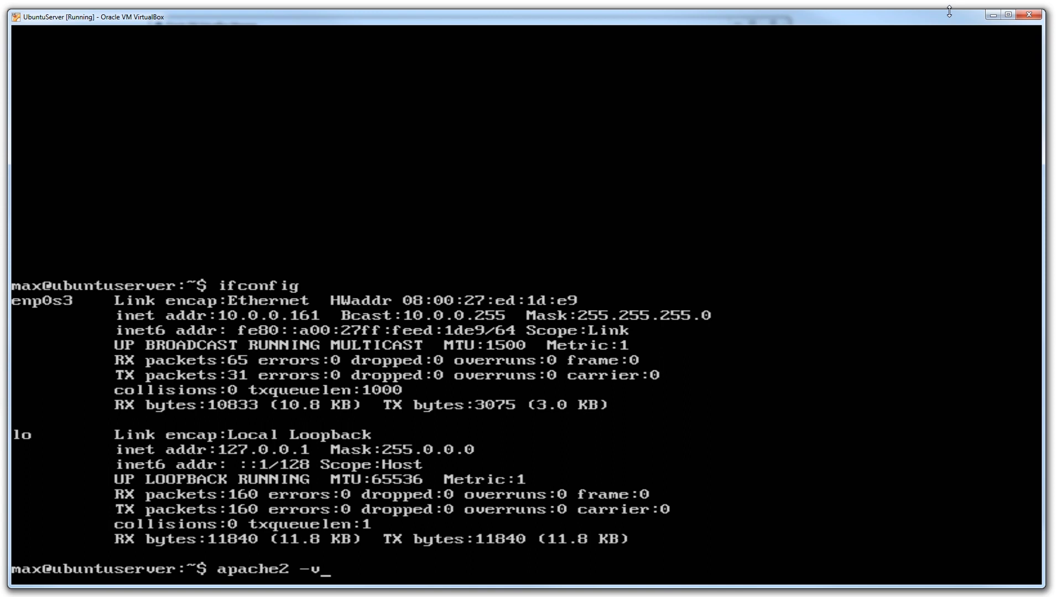
pyautogui.press('Return')
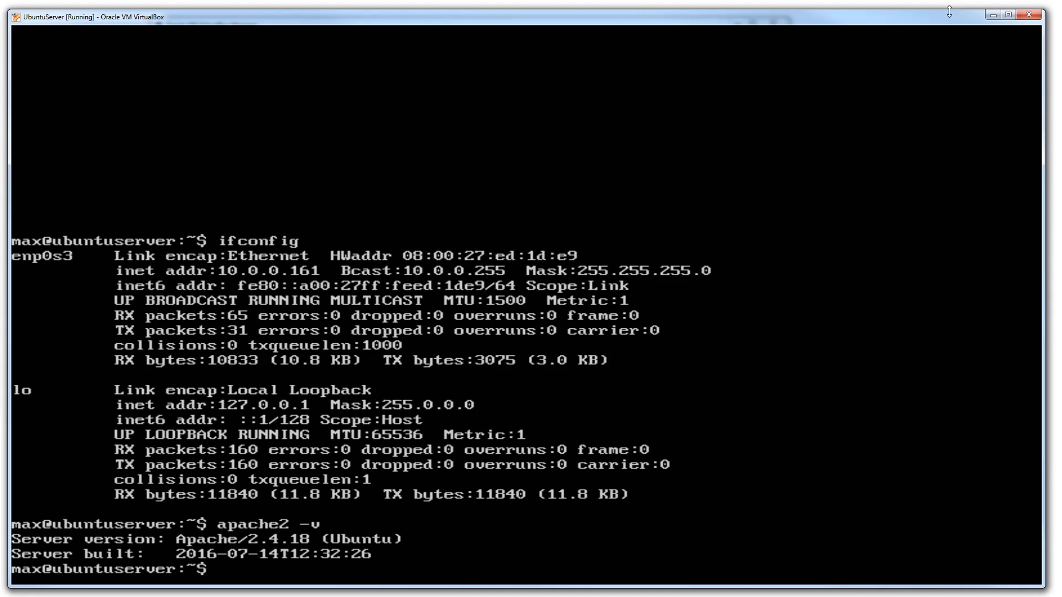
# - Check the installed Perl version with the command perl -v
pyautogui.write('perl -v')
pyautogui.press('Return')
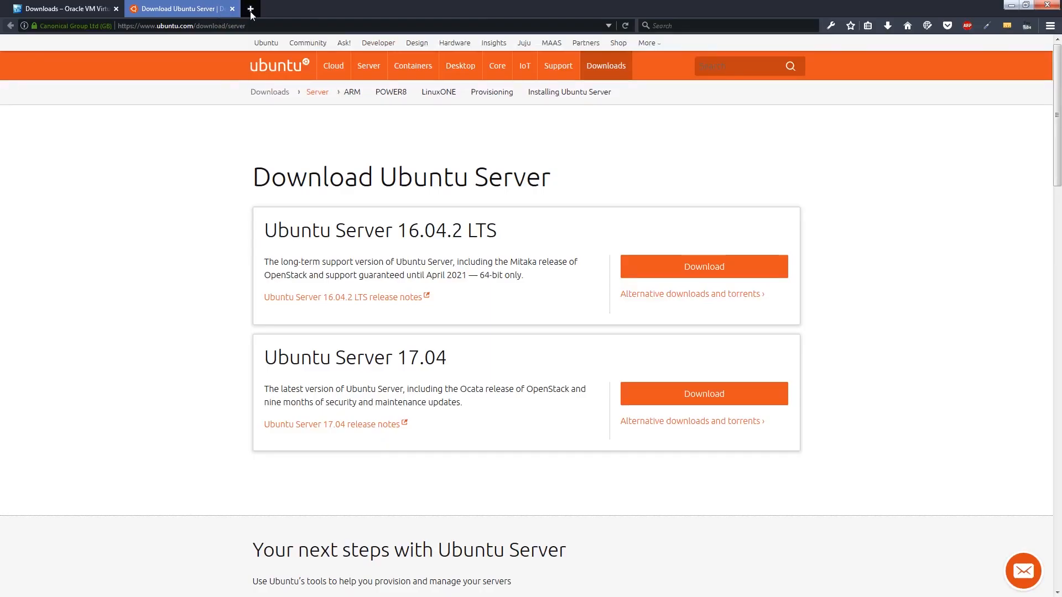
# - Open the server's address 10.0.0.161 in a new web browser tab
pyautogui.click(250, 8)
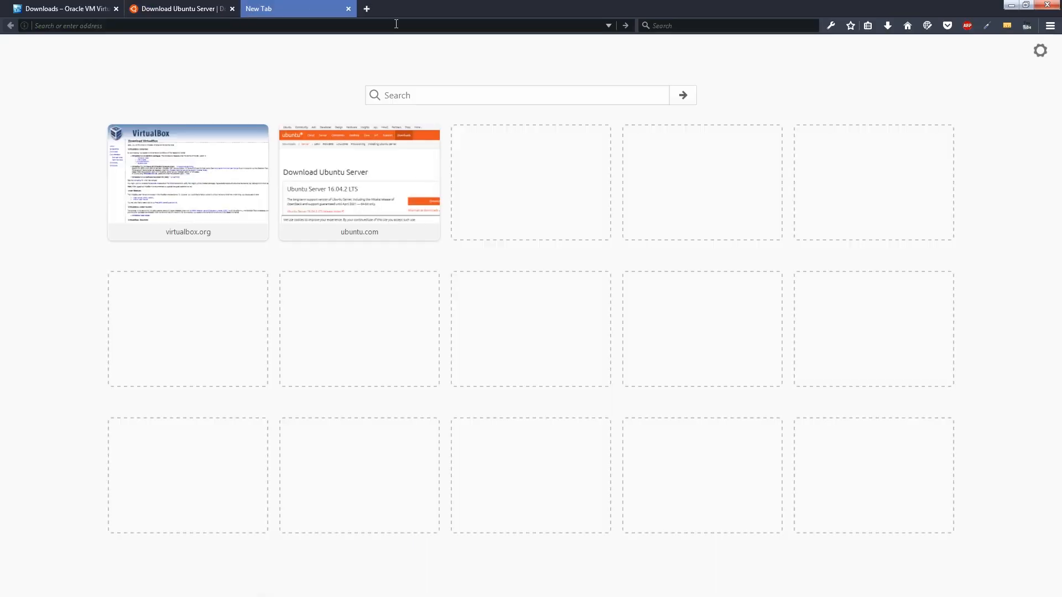
pyautogui.write('10.')
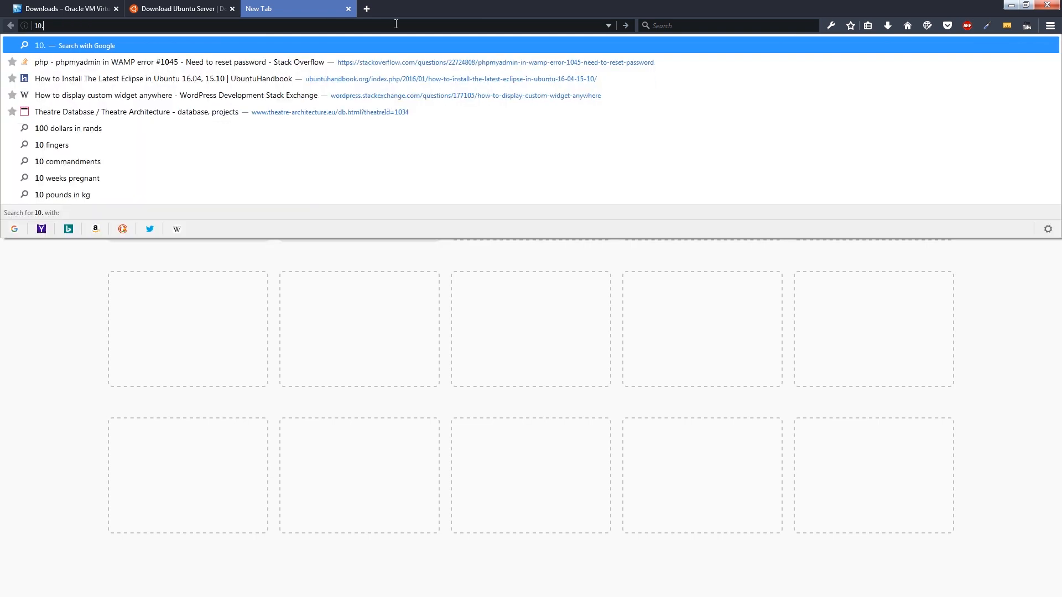
pyautogui.write('0.0')
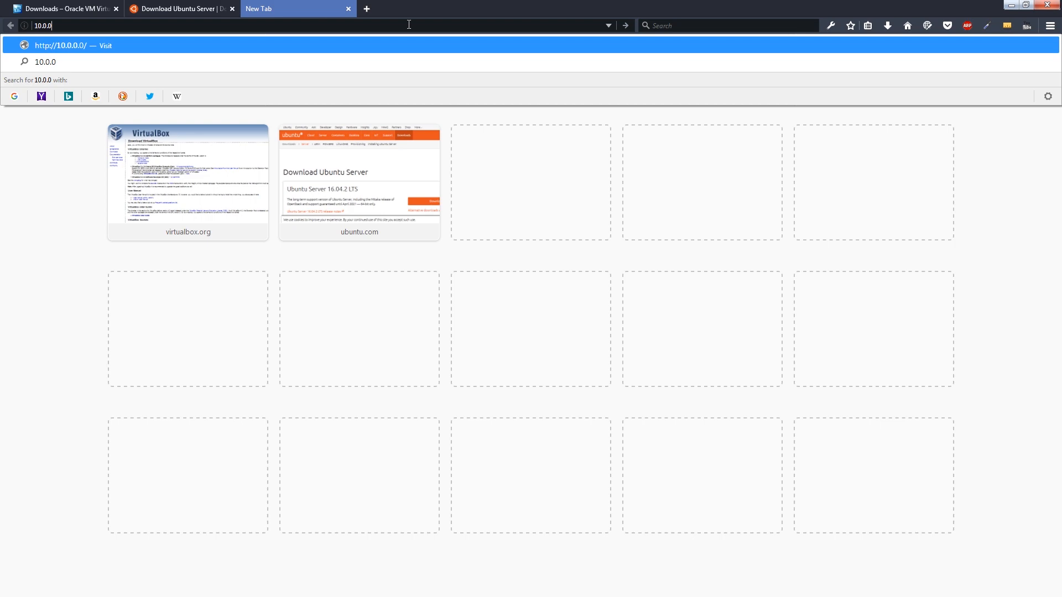
pyautogui.write('.161')
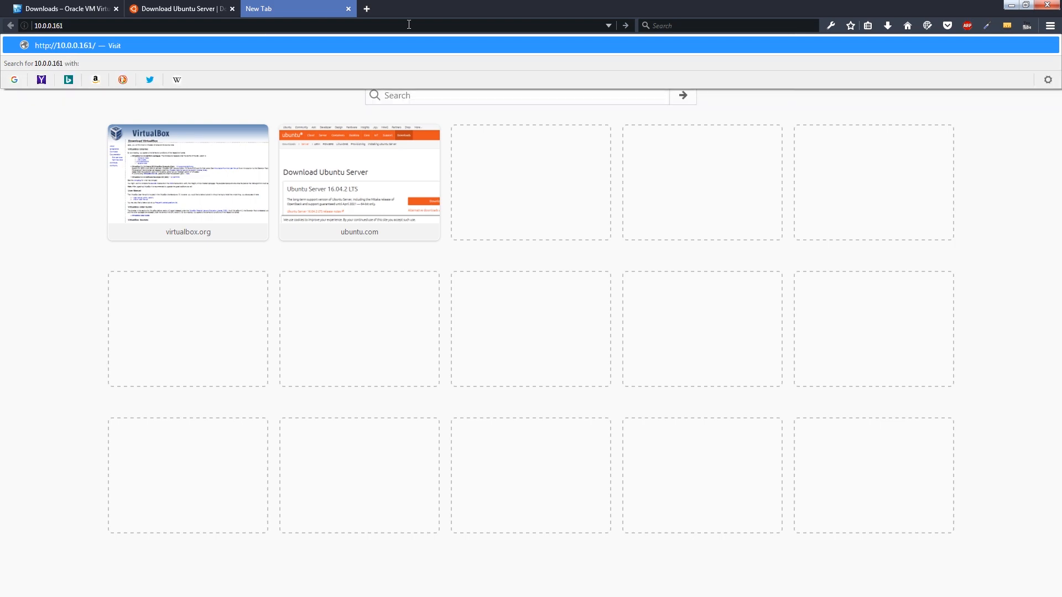
pyautogui.press('Return')
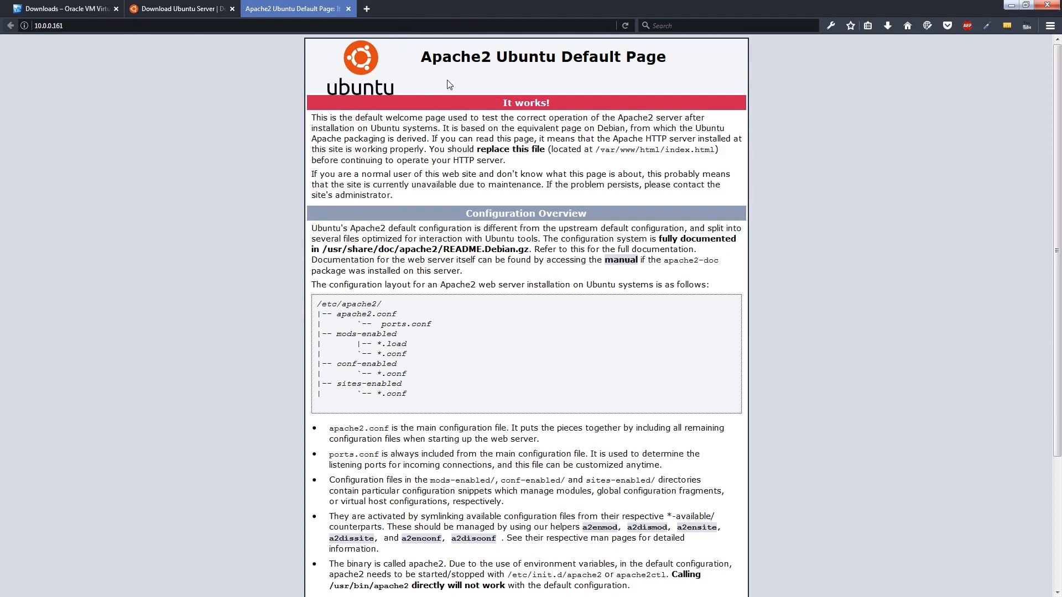
# - Look through the Apache2 Ubuntu Default Page, from its heading down to the Reporting Problems section
pyautogui.moveTo(423, 59); pyautogui.dragTo(657, 60)
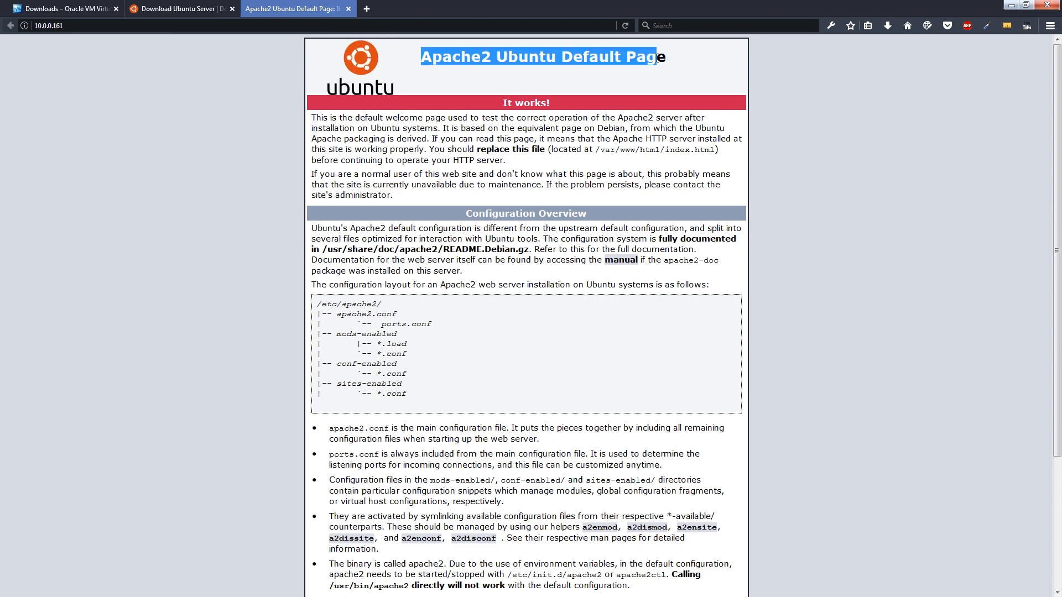
pyautogui.click(179, 178)
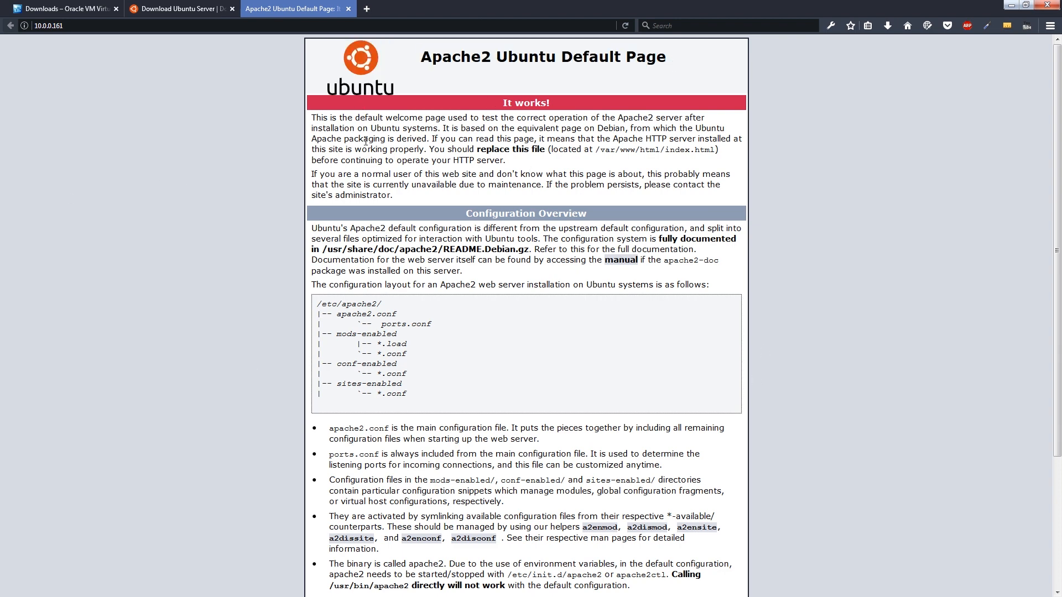
pyautogui.scroll(-3, 210, 358)
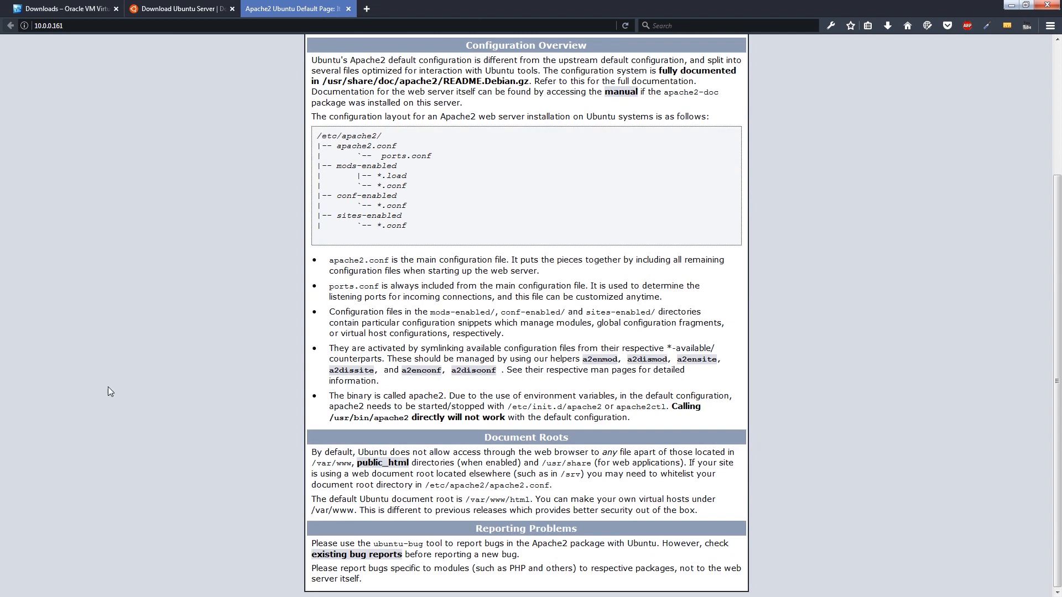
pyautogui.scroll(3, 266, 434)
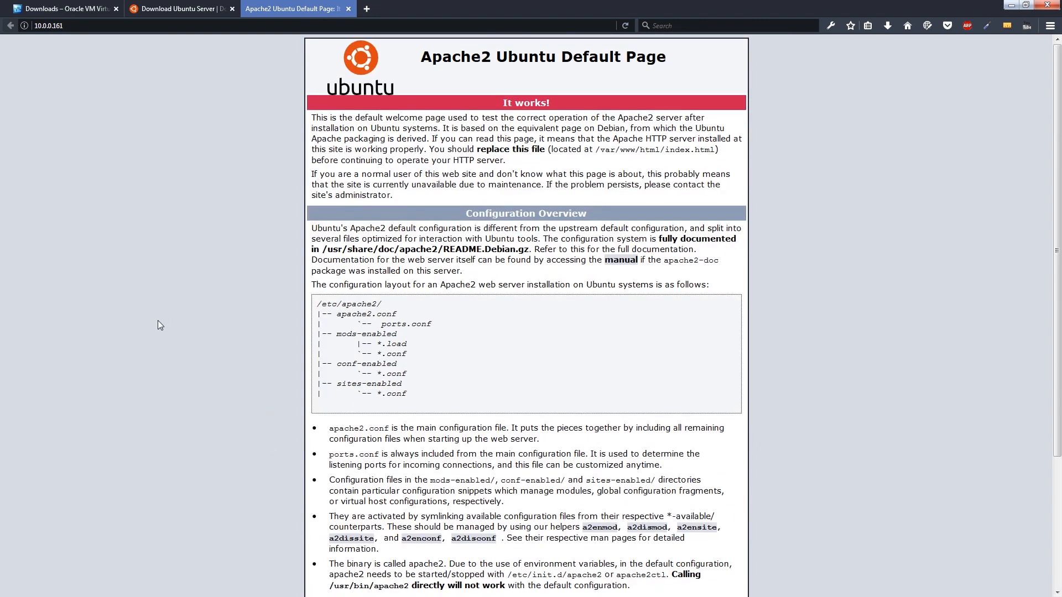
pyautogui.moveTo(466, 6); pyautogui.dragTo(424, 87)
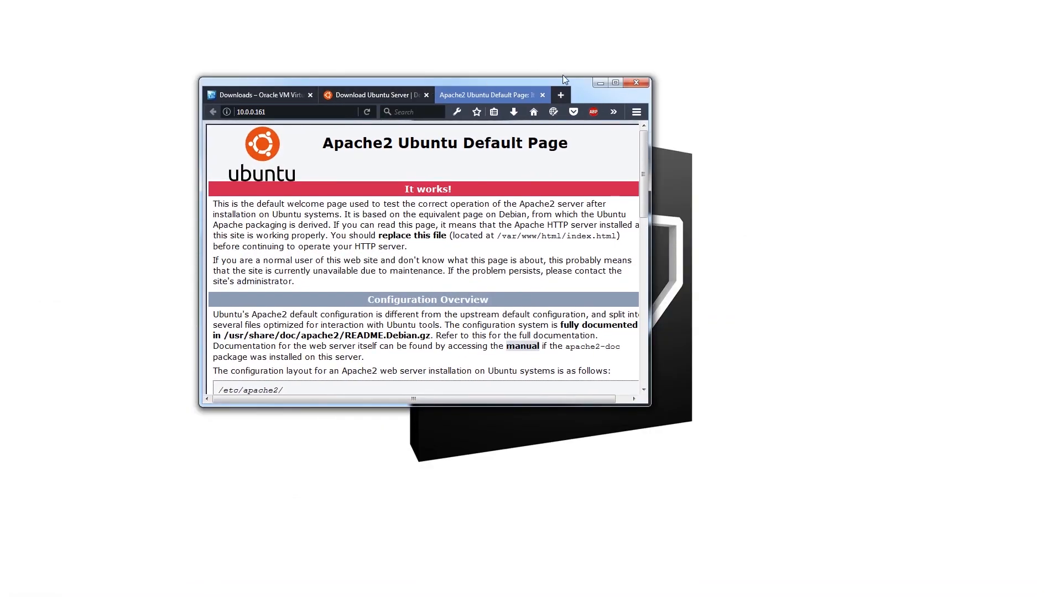
pyautogui.click(614, 83)
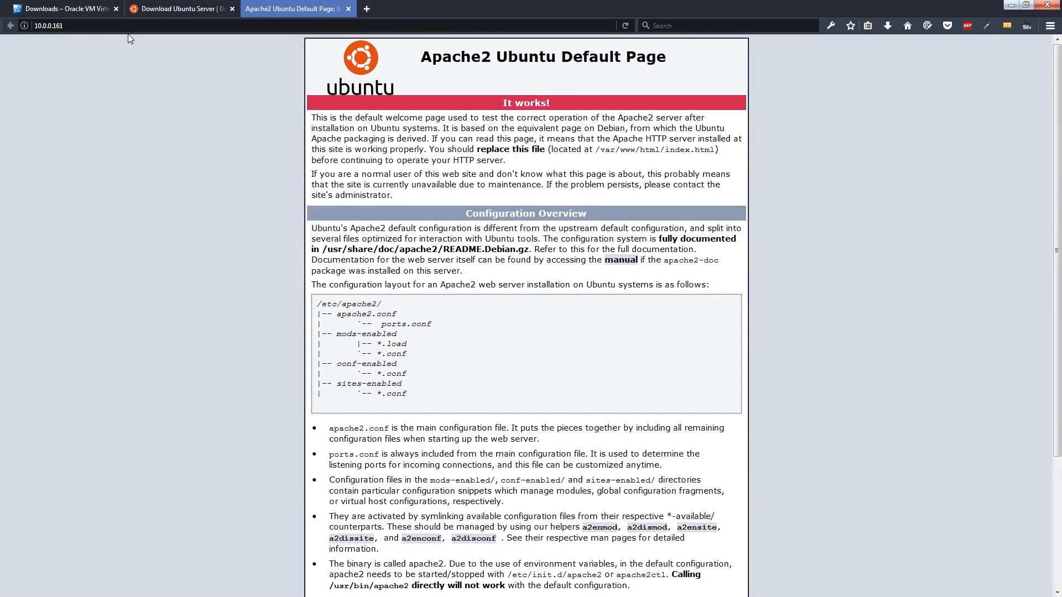
pyautogui.click(90, 25)
pyautogui.press('End')
# - Switch back to the UbuntuServer console to shut the server down immediately, and close VirtualBox Manager
pyautogui.hotkey('alt', 'Tab')
pyautogui.hotkey('alt', 'Tab')
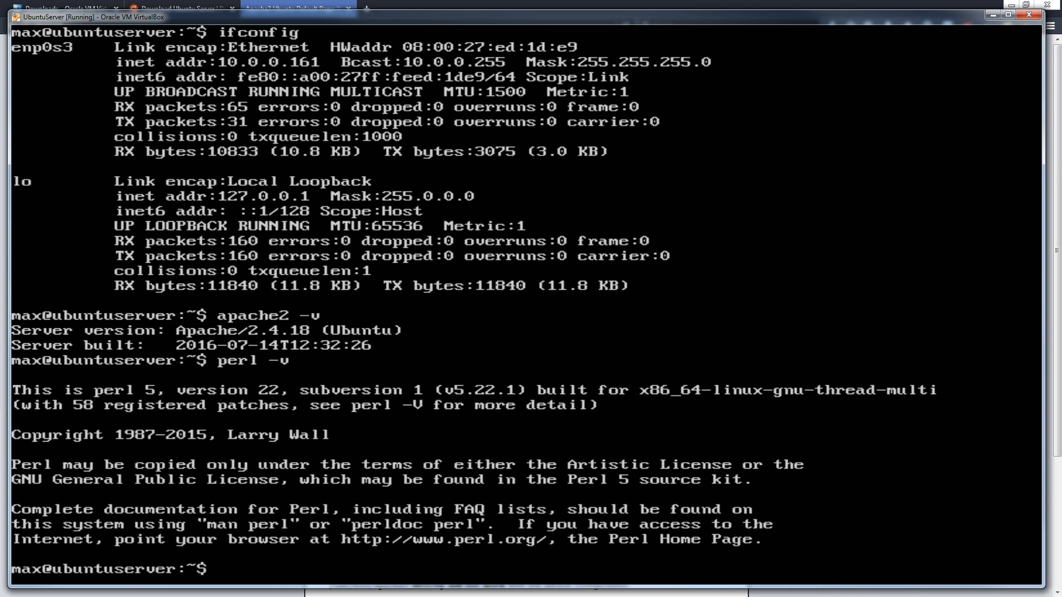
pyautogui.write('shutdown ')
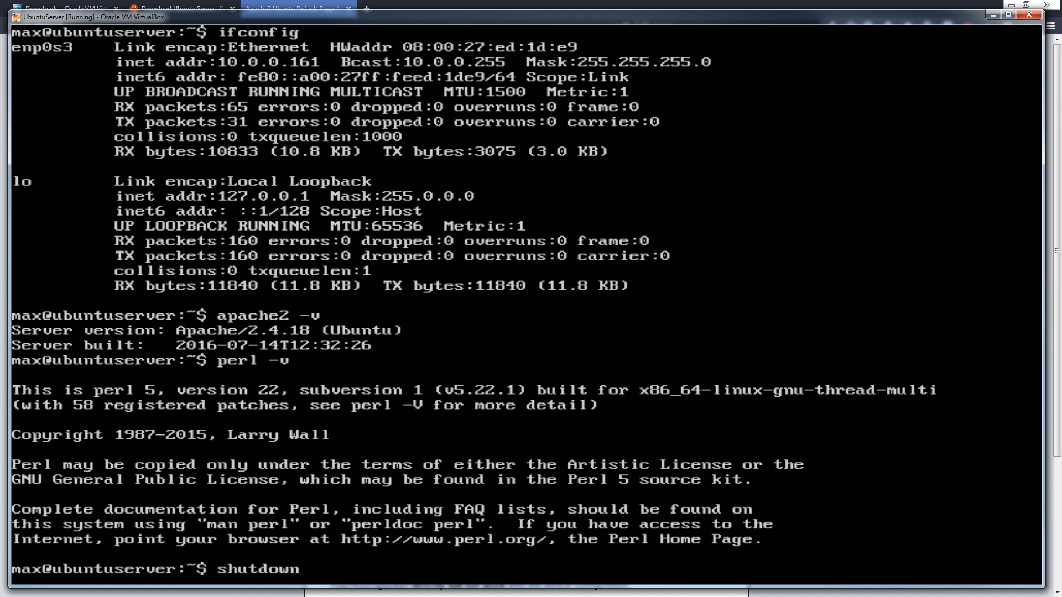
pyautogui.write('-- now')
pyautogui.press('Return')
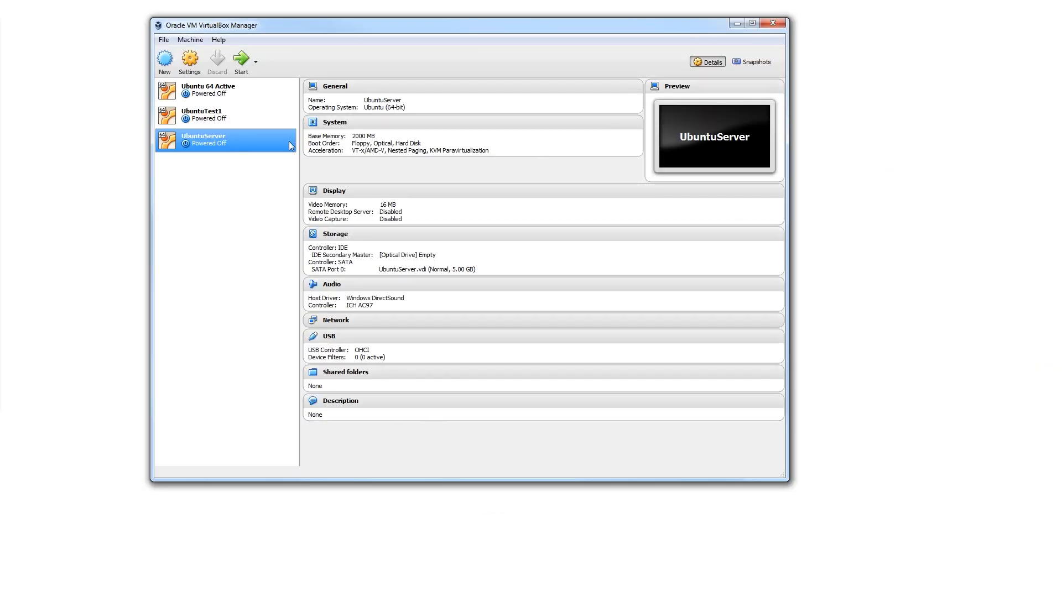
pyautogui.click(773, 23)
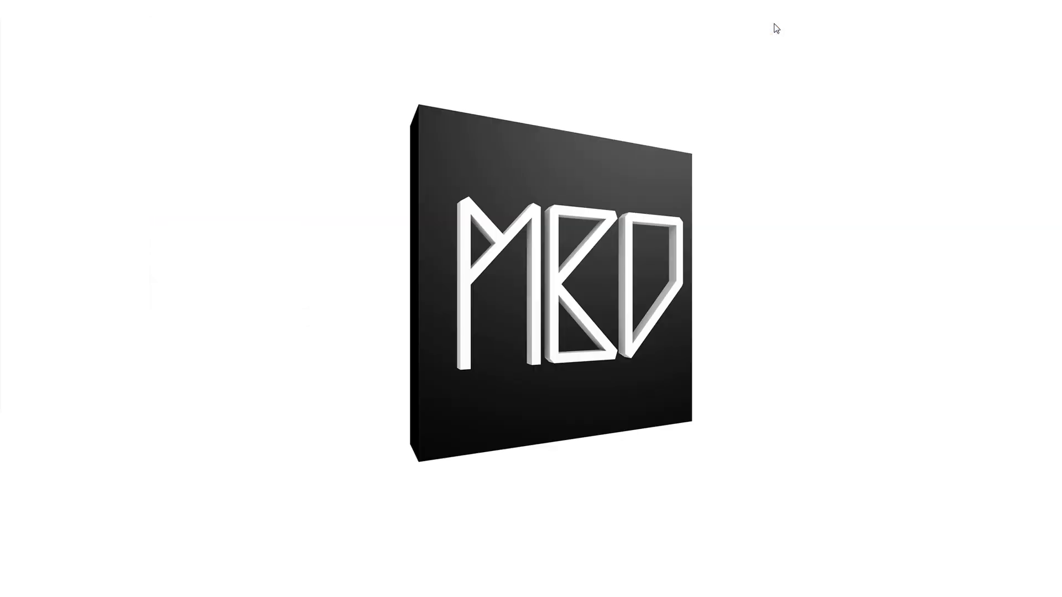